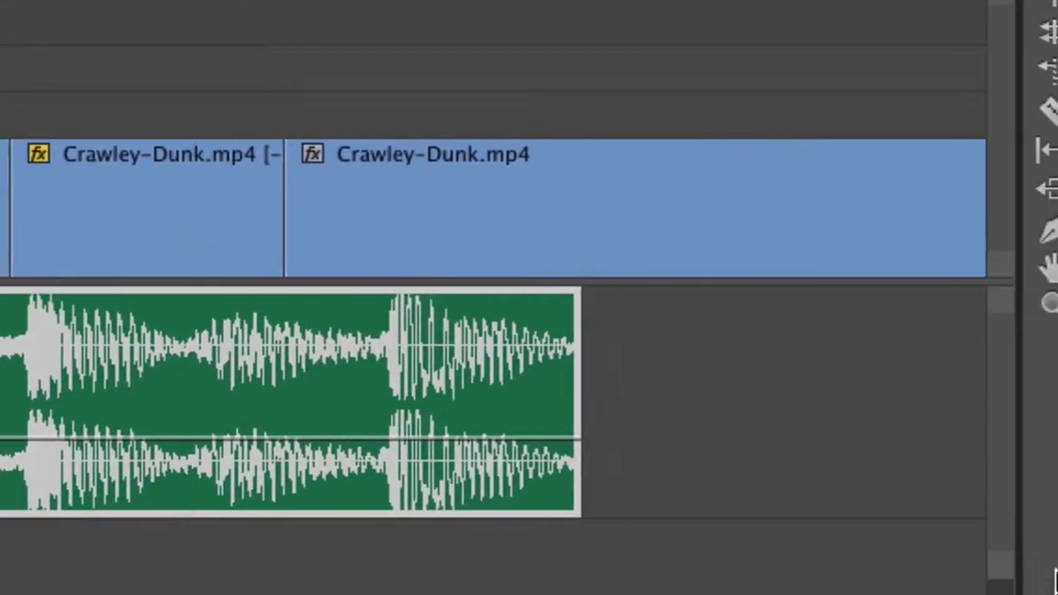
Step: Extend the Crawley-Dunk audio clip's right edge to about 00:00:07:12, matching the video's end
scroll(843, 483, "right", 3)
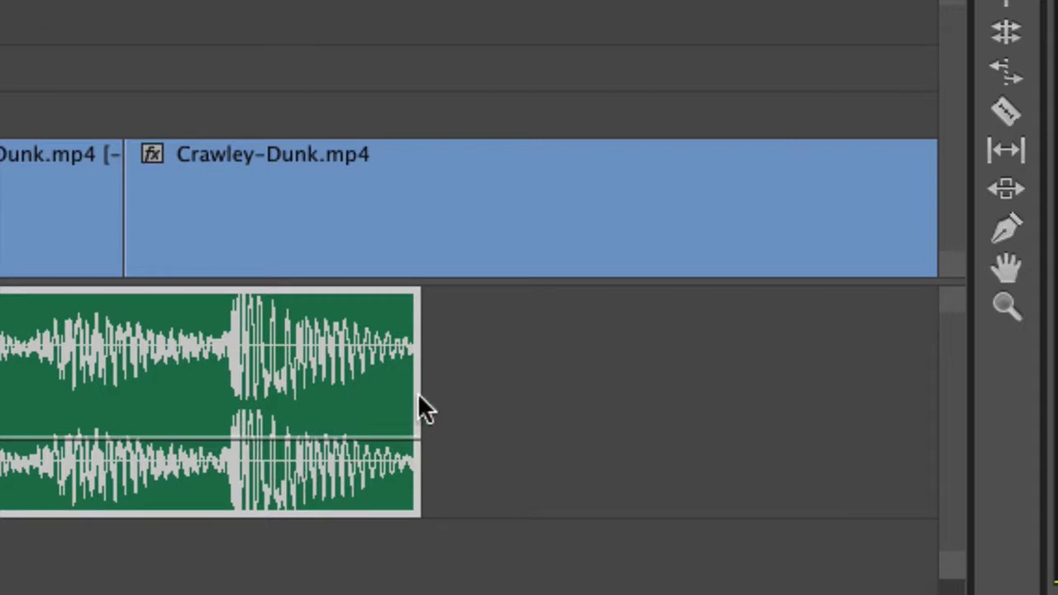
left_click_drag(418, 397, 868, 410)
scroll(700, 433, "down", 5)
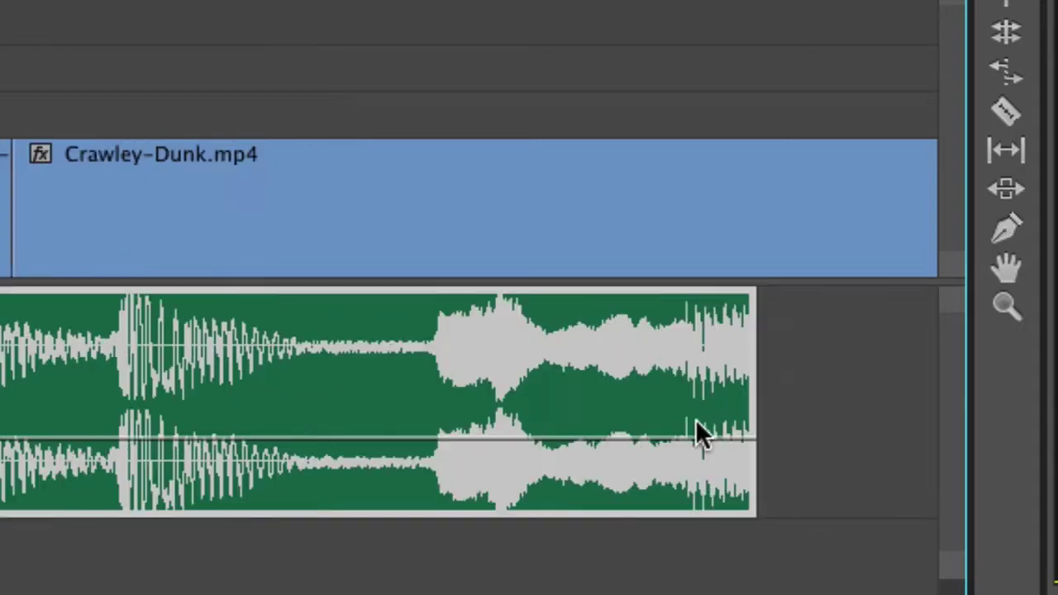
left_click_drag(424, 365, 737, 396)
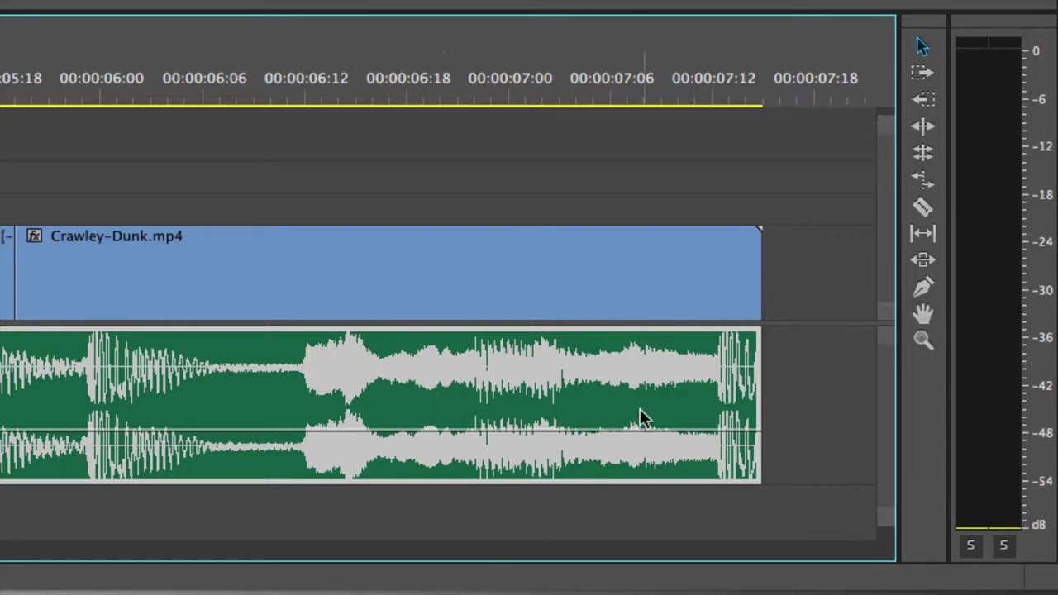
Step: Trim the audio to a 00:00:06:06 duration, mark In at 06:00 and Out at the video's end, then clear In/Out
left_click_drag(755, 374, 217, 374)
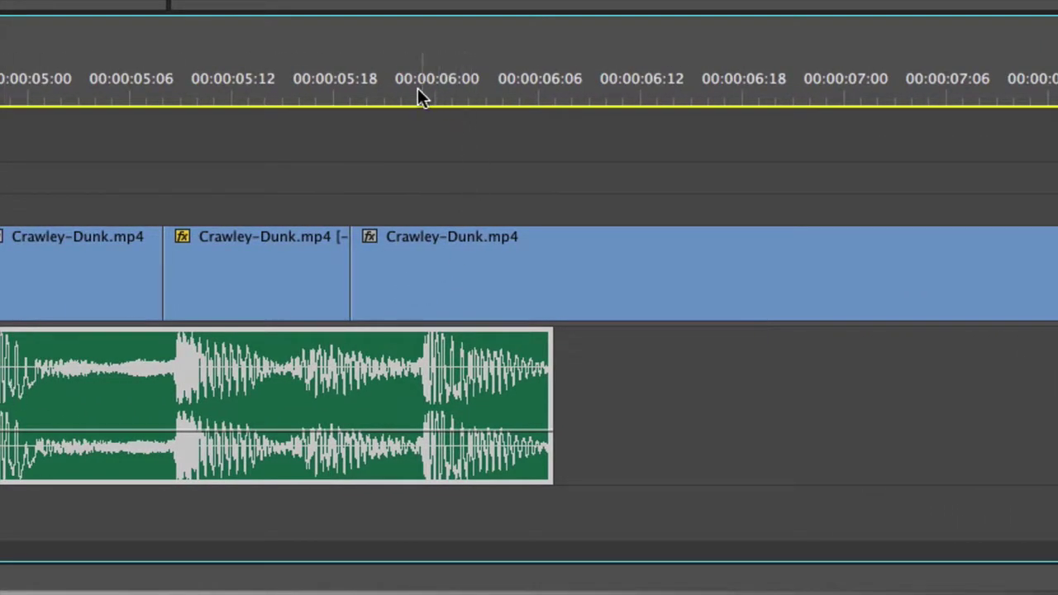
left_click(418, 92)
key("i")
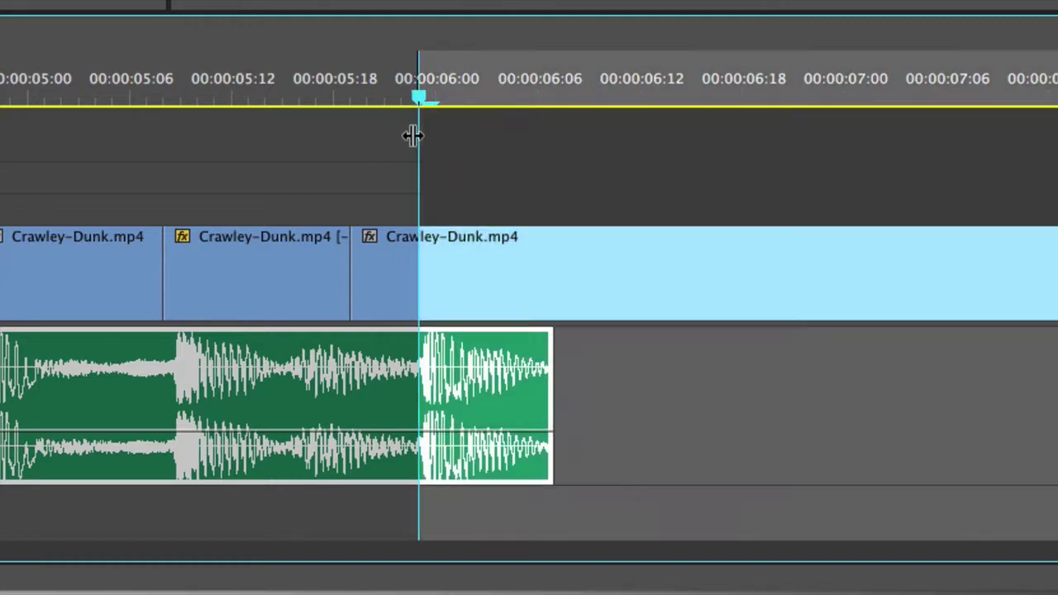
scroll(632, 223, "right", 3)
left_click(876, 96)
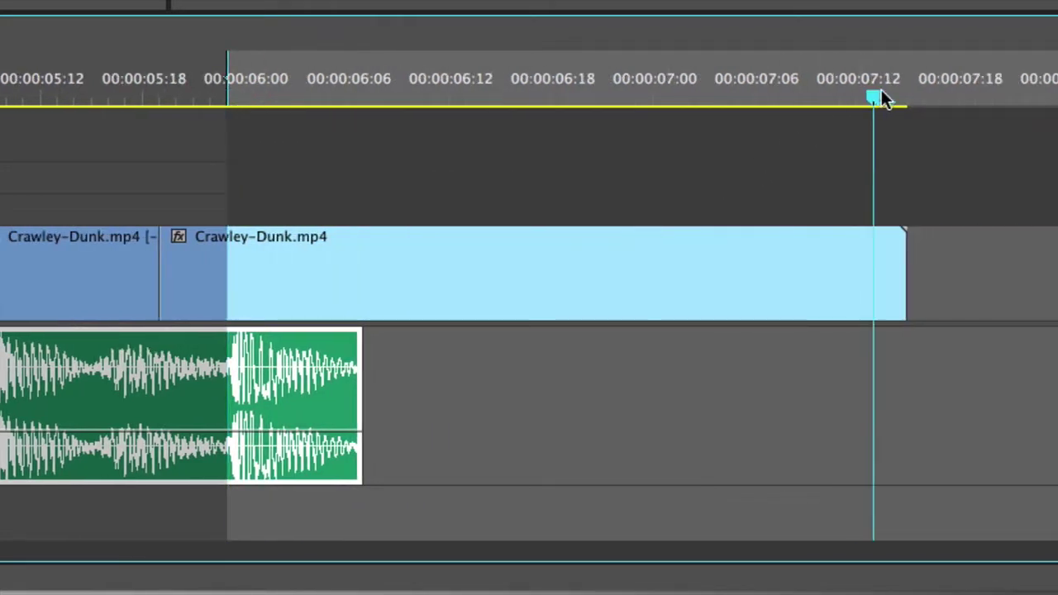
left_click_drag(881, 98, 912, 98)
key("o")
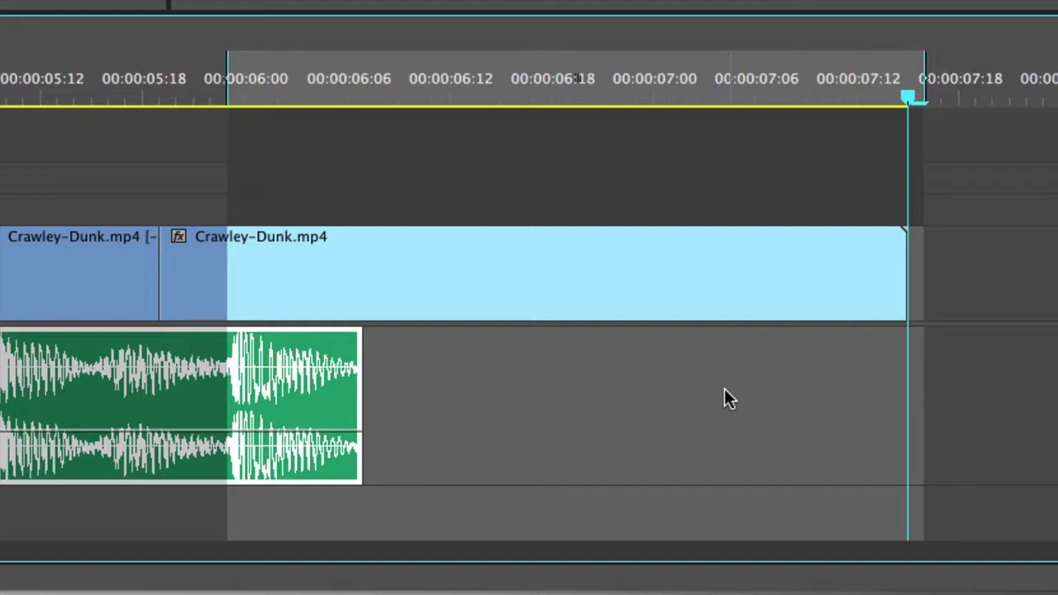
key("alt+x")
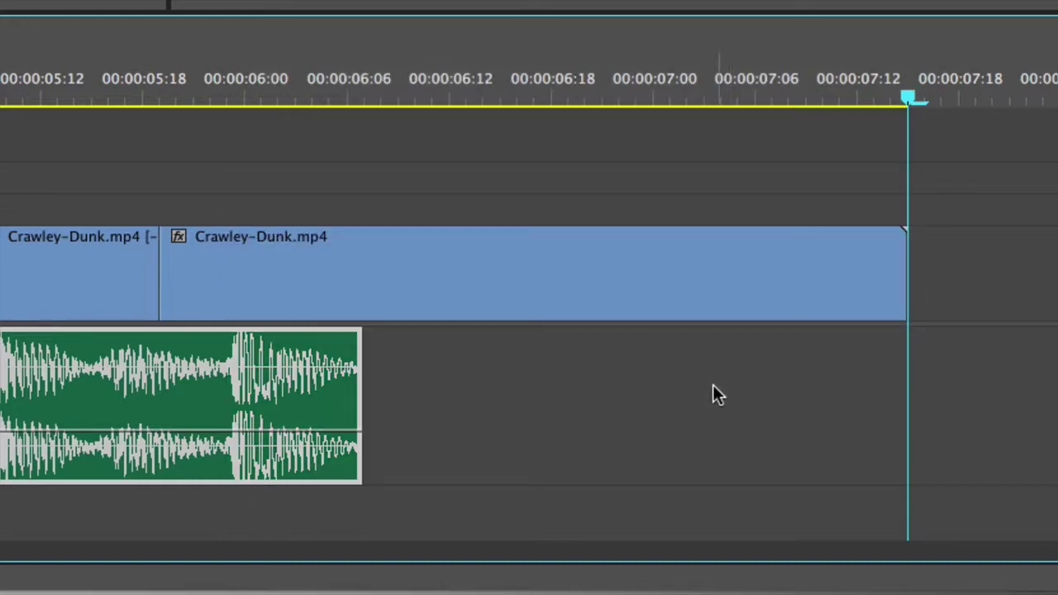
Step: Cut the Playboy.wav clip with the Razor tool just before its last hit
scroll(16, 347, "left", 3)
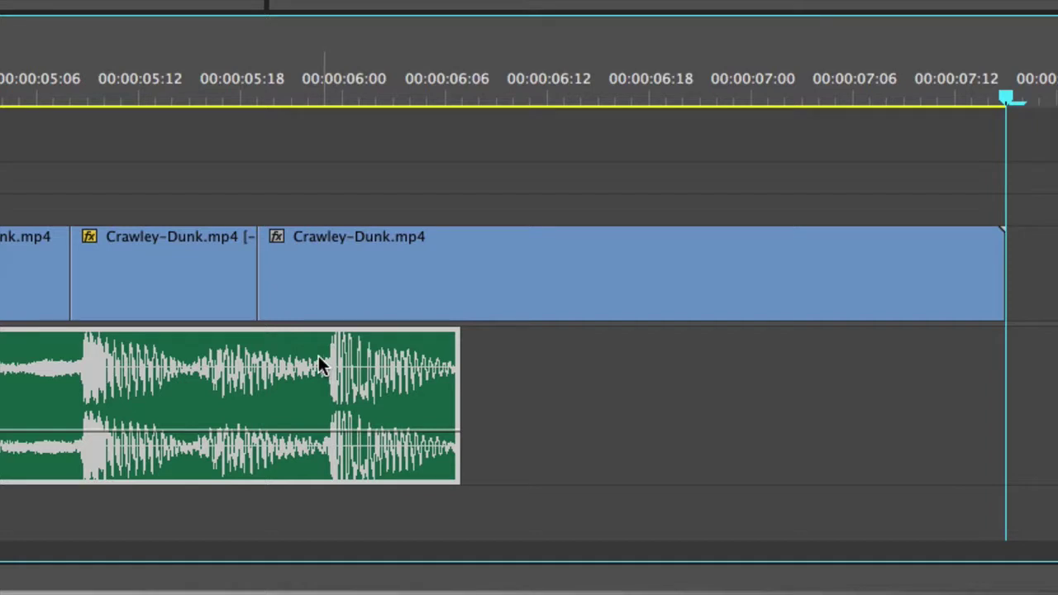
mouse_move(317, 359)
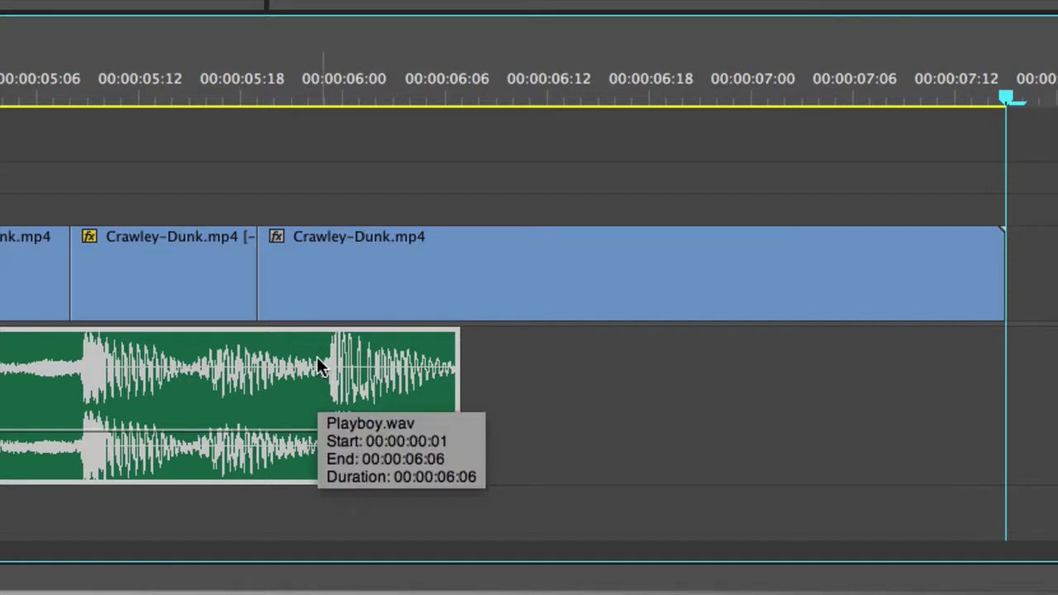
key("c")
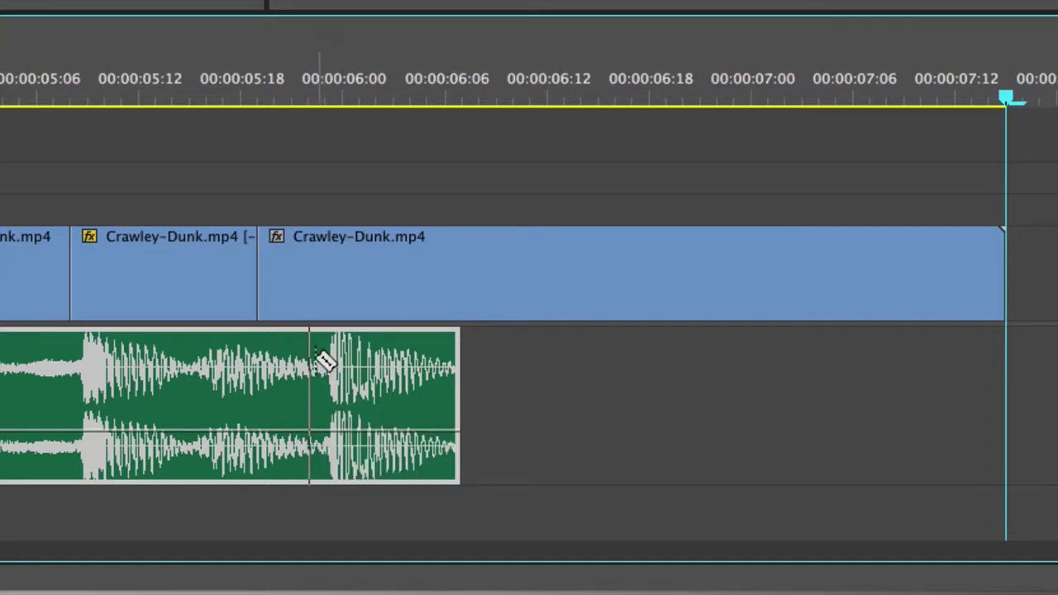
left_click(316, 357)
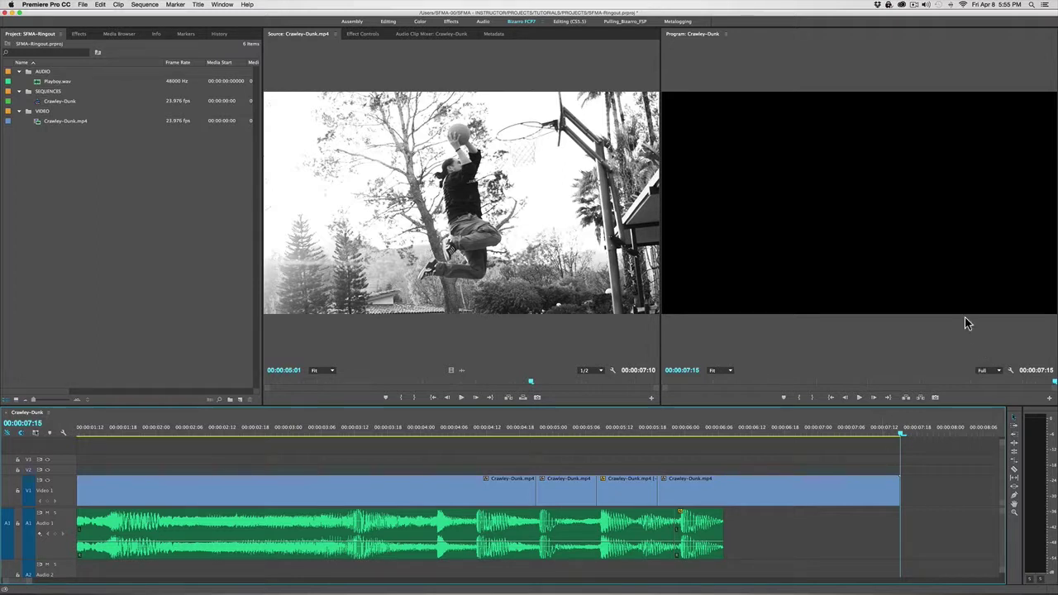
key("grave")
key("space")
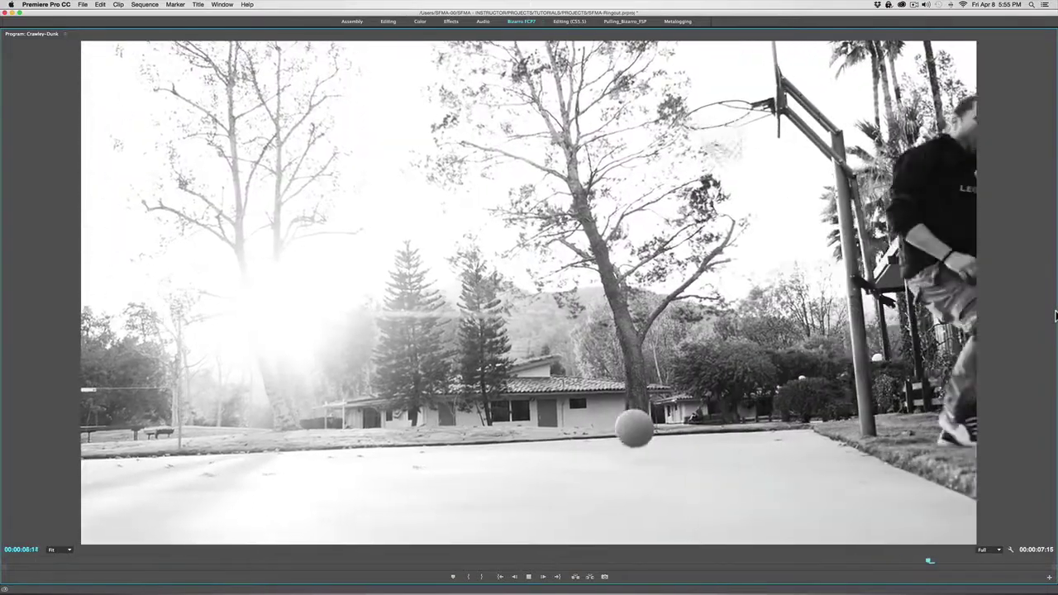
key("grave")
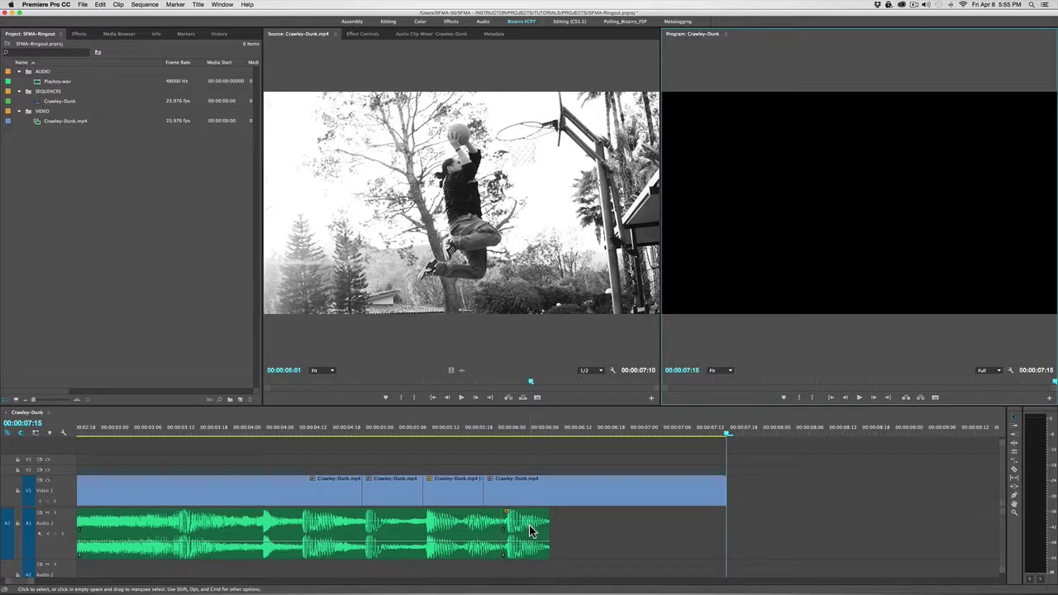
Step: Select the final 9-frame Playboy.wav piece (00:00:05:22–00:00:06:06) and bring up its context menu
mouse_move(554, 430)
left_mouse_down()
mouse_move(733, 431)
mouse_move(552, 433)
left_mouse_up()
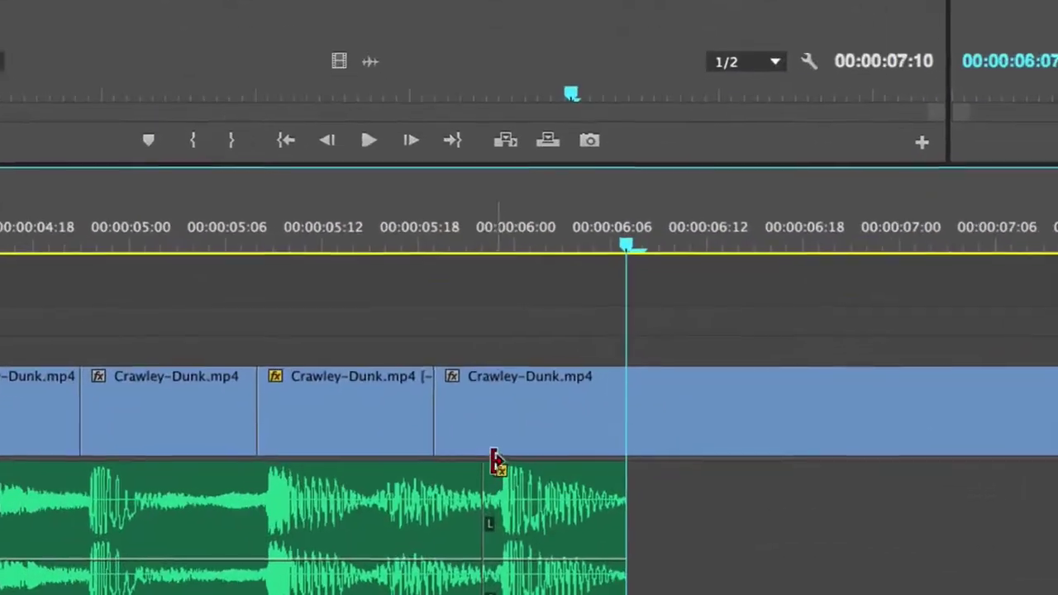
left_click(557, 481)
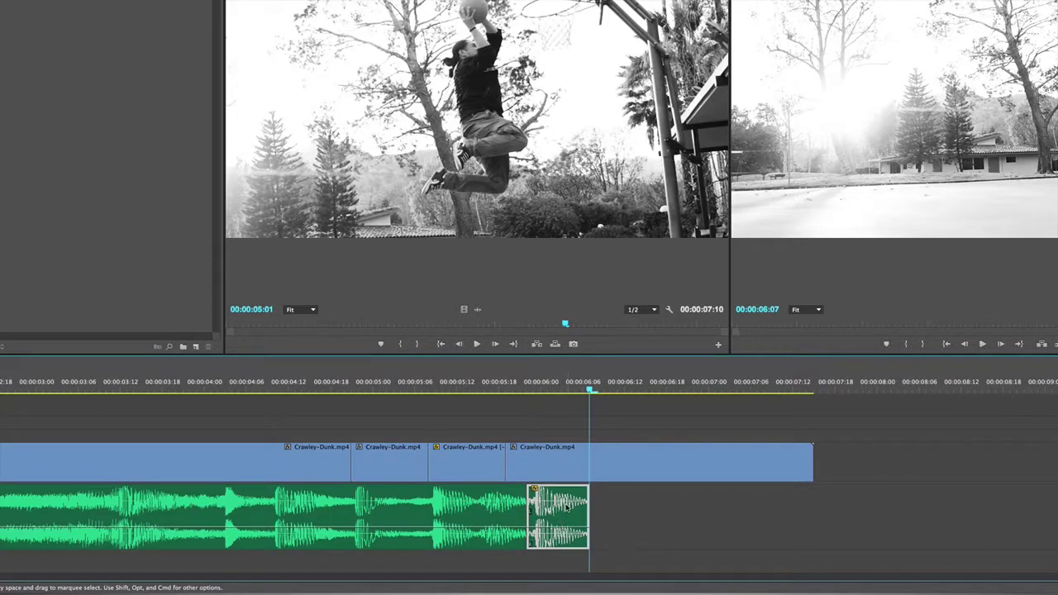
right_click(563, 514)
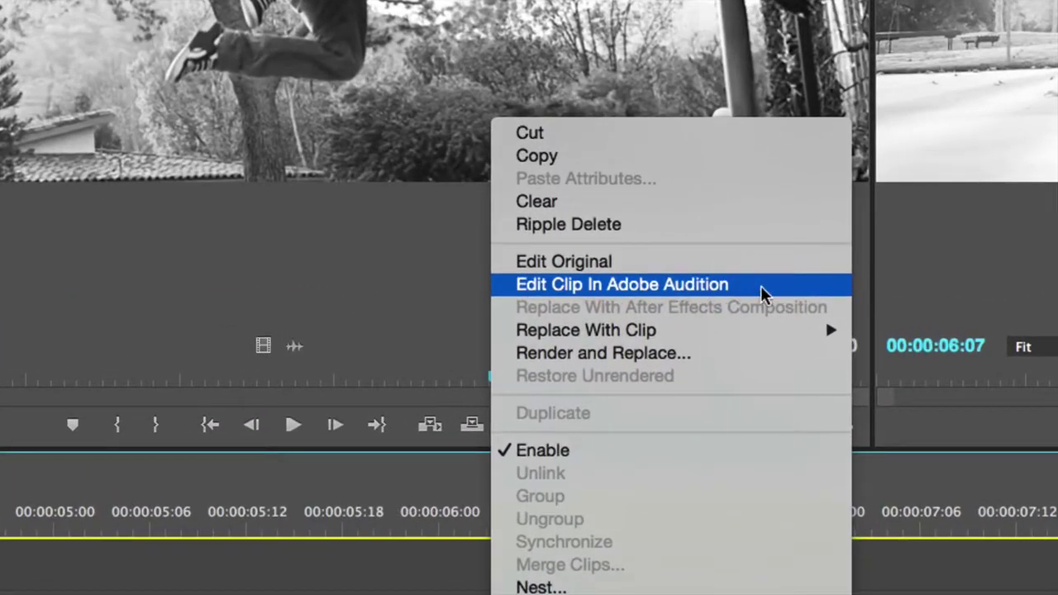
Step: Send the final audio piece to Audition with Edit Clip In Adobe Audition
left_click(641, 285)
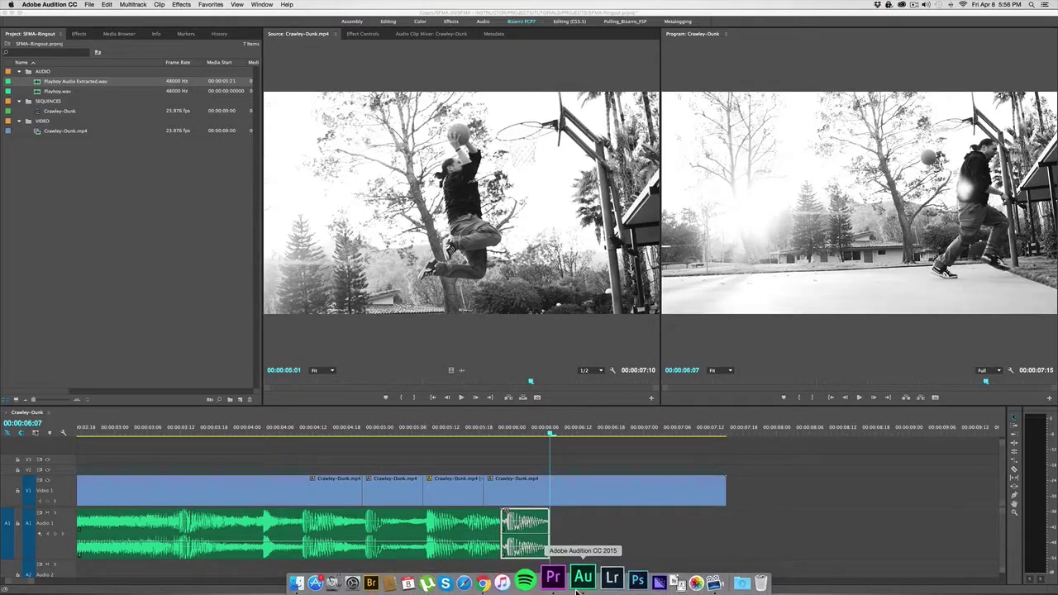
Step: Play Playboy Audio Extracted.wav in Audition, then replay its ending twice from near the end
left_click(579, 583)
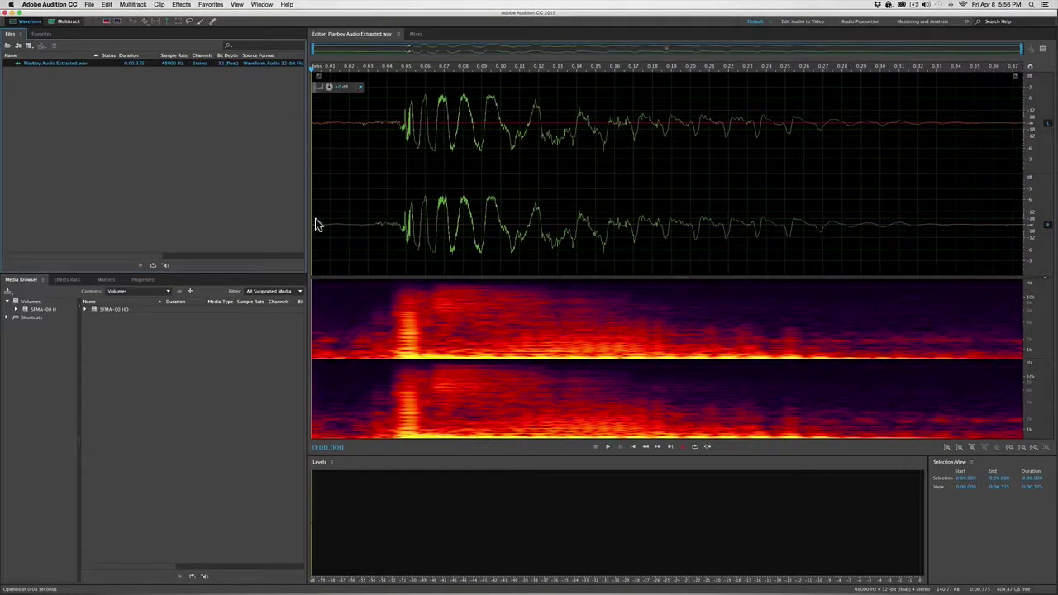
key("space")
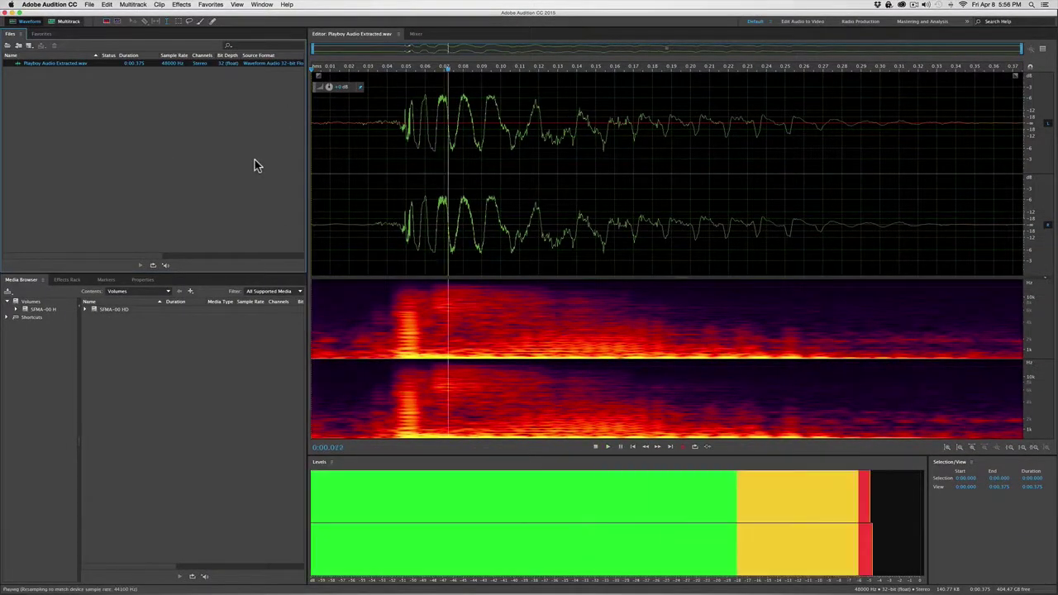
key("space")
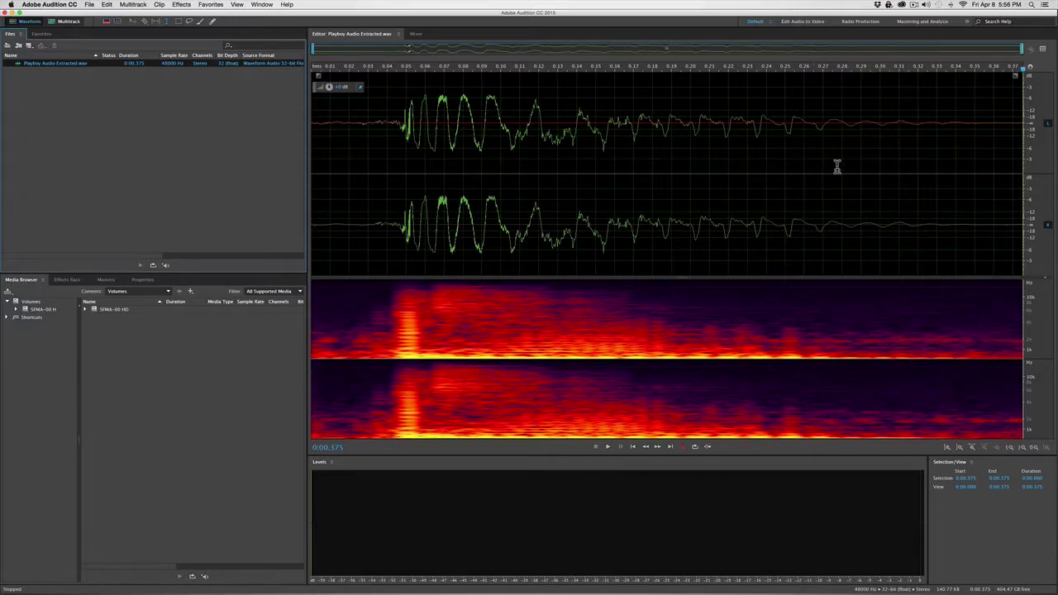
left_click(918, 67)
key("space")
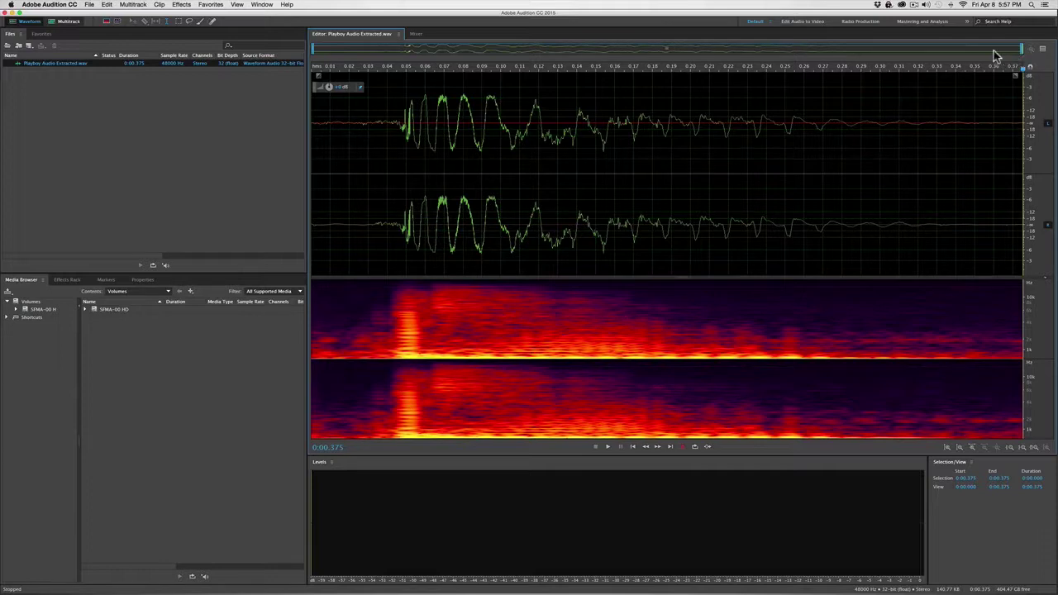
left_click(923, 69)
key("space")
Step: Insert 3 seconds of silence via Edit > Insert > Silence, making the file 0:03.375 long
left_click(106, 5)
mouse_move(124, 164)
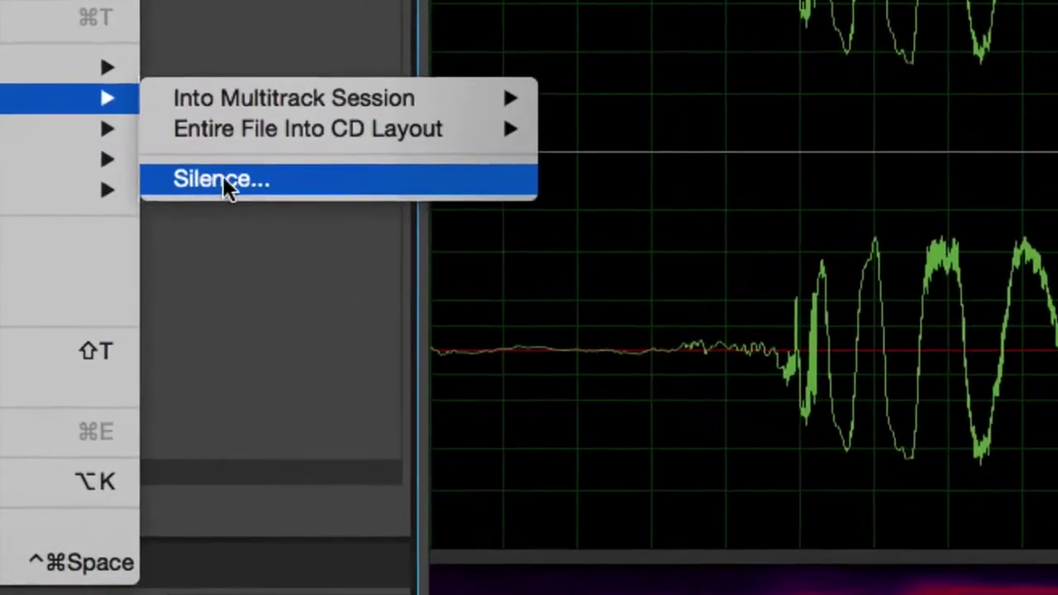
left_click(217, 180)
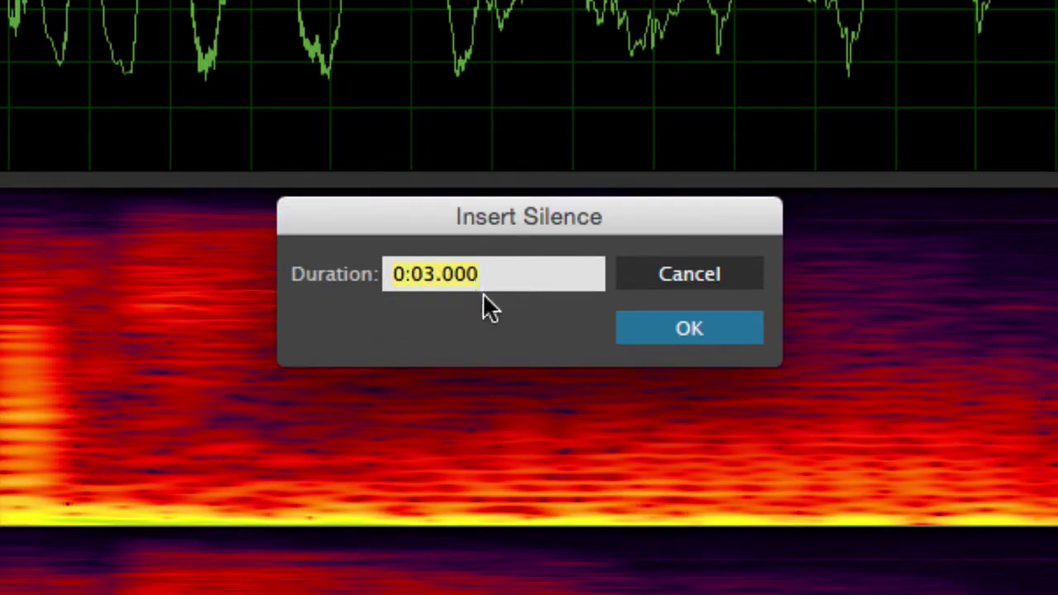
type("3")
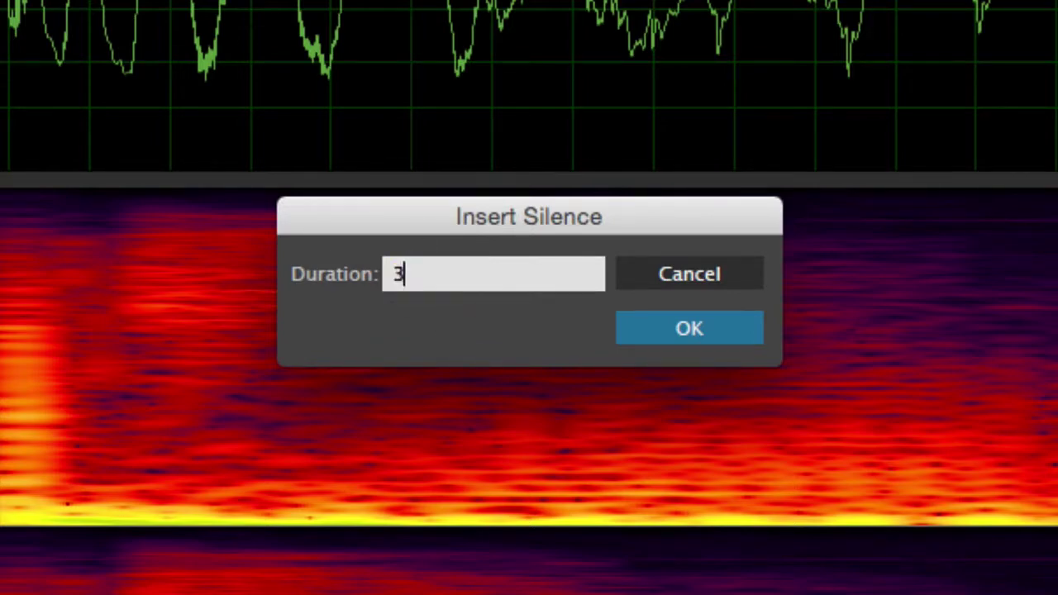
left_click(691, 329)
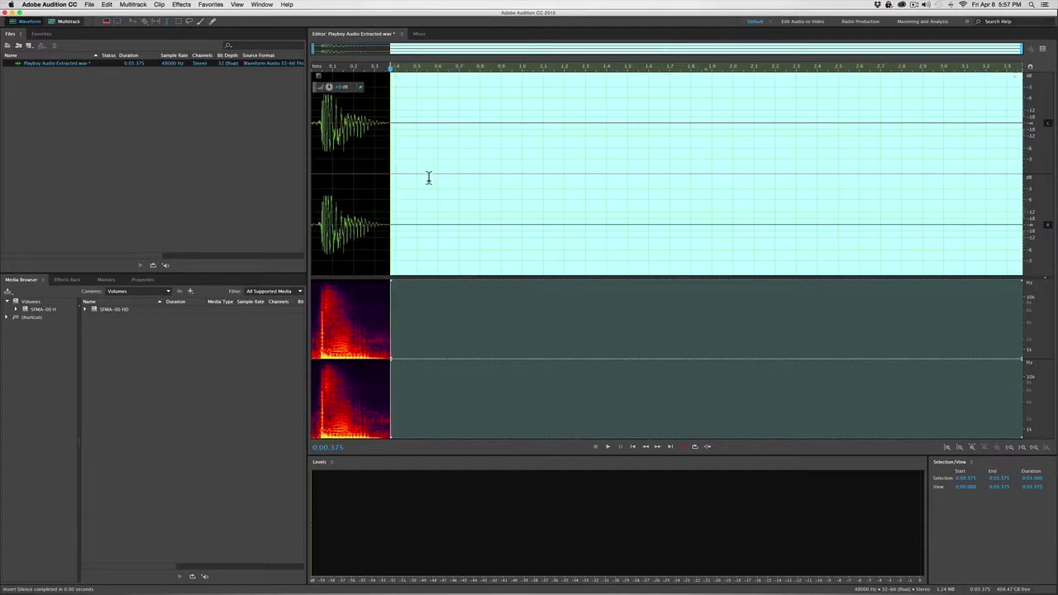
Step: Clear the current selection and select all 0:03.375 of the file
left_click(379, 153)
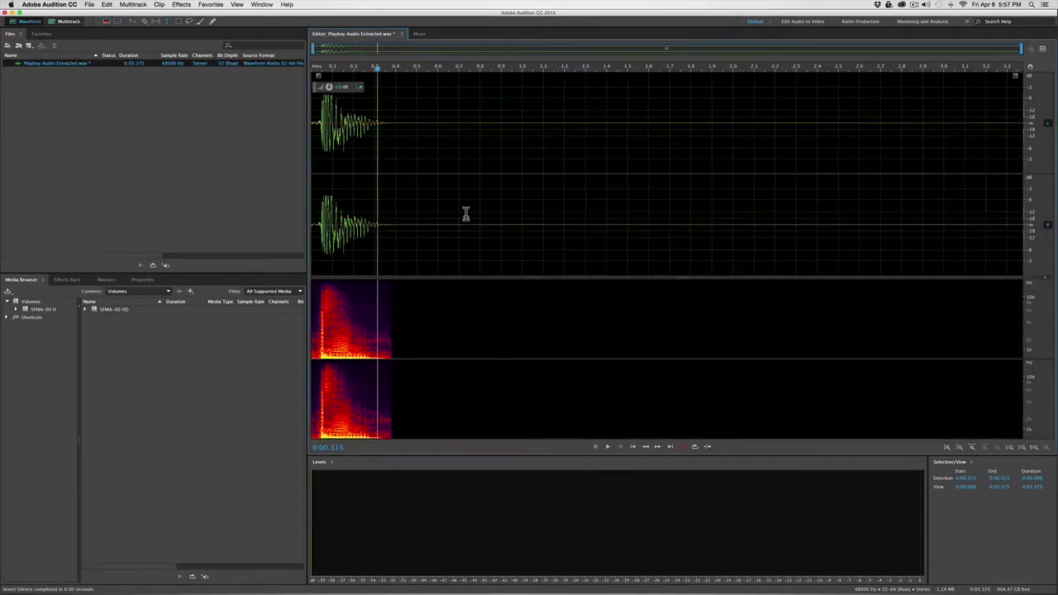
left_click(571, 112)
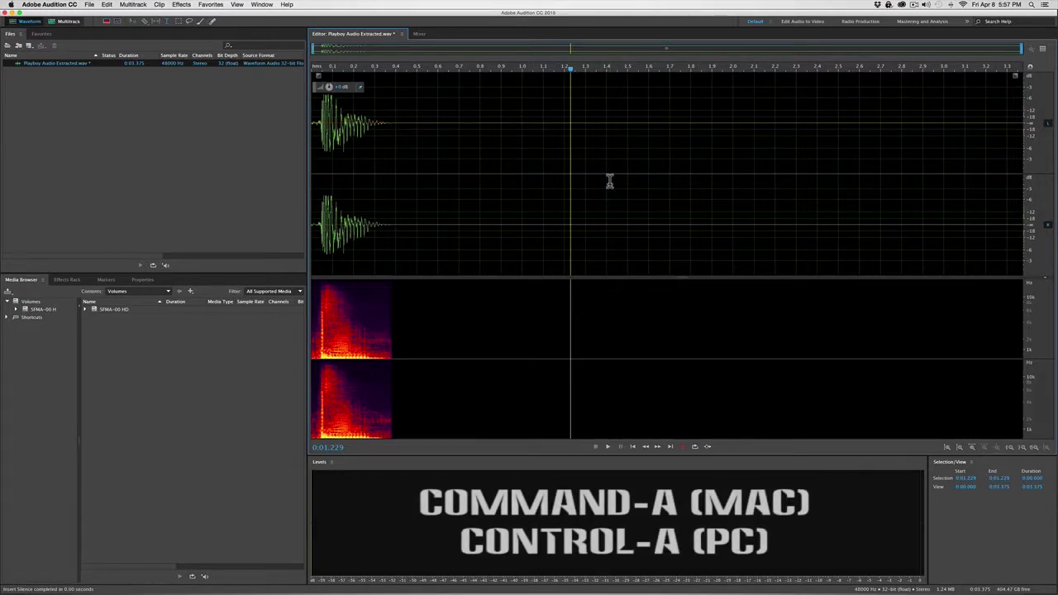
key("super+a")
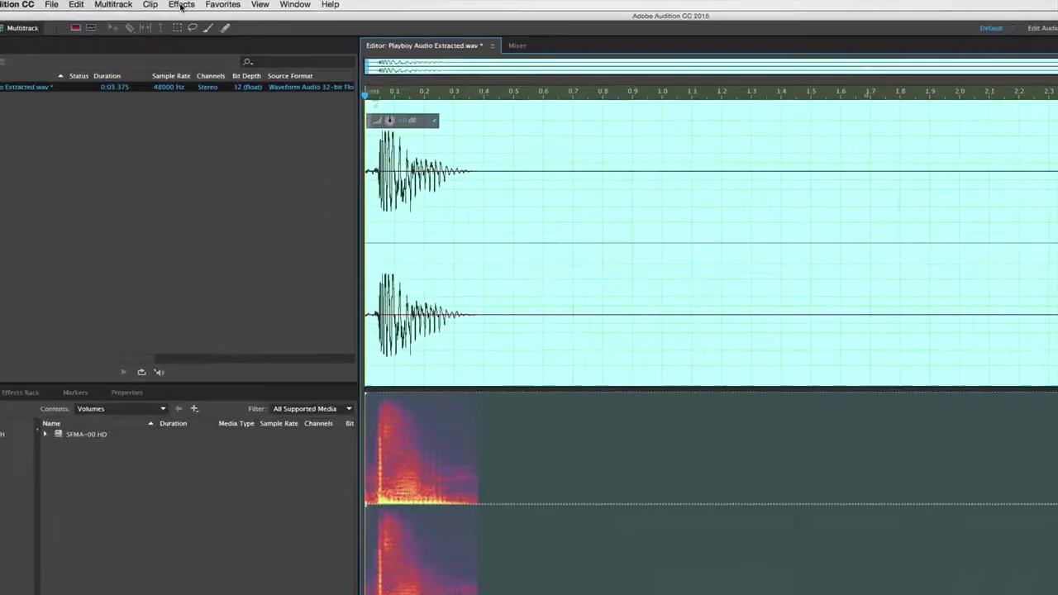
Step: Open the Effects > Reverb > Studio Reverb dialog on the selected audio
left_click(181, 6)
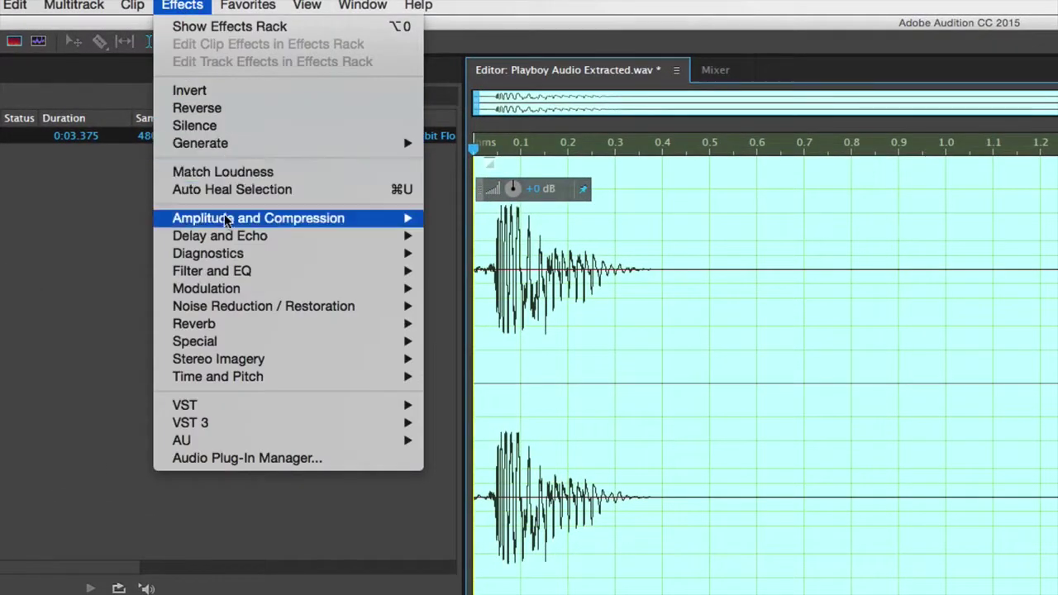
mouse_move(232, 328)
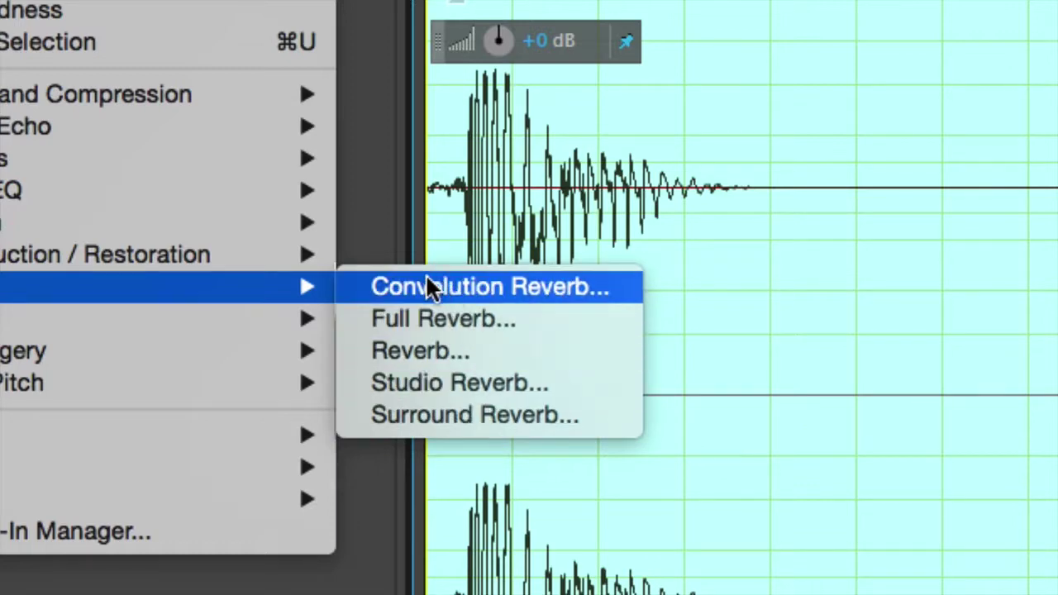
left_click(480, 383)
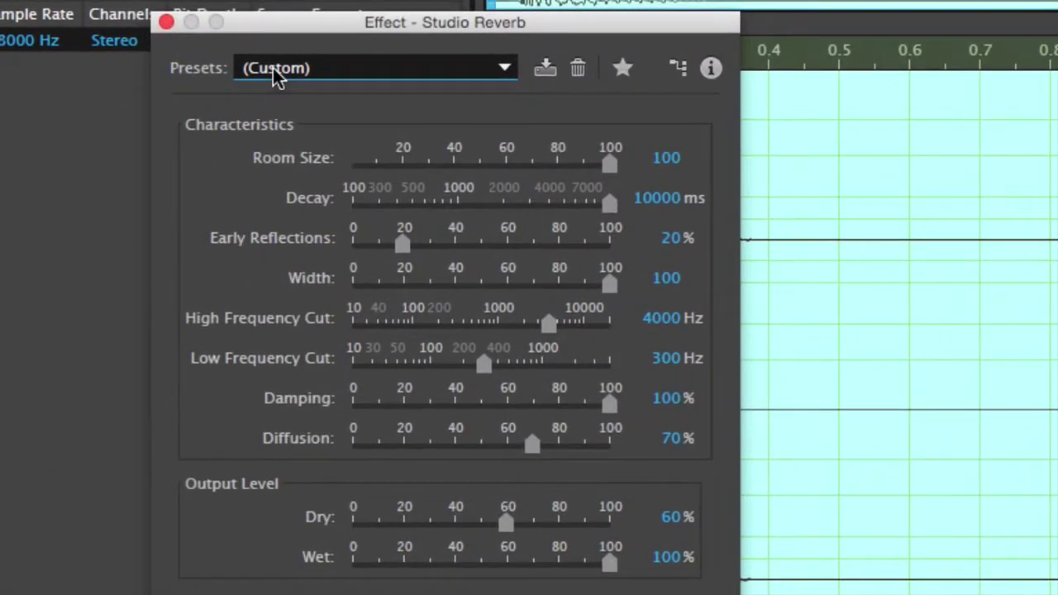
Step: Load the Great Hall preset, set Room Size, Width and Wet to 100, Decay to 10000 ms, and preview
left_click(247, 72)
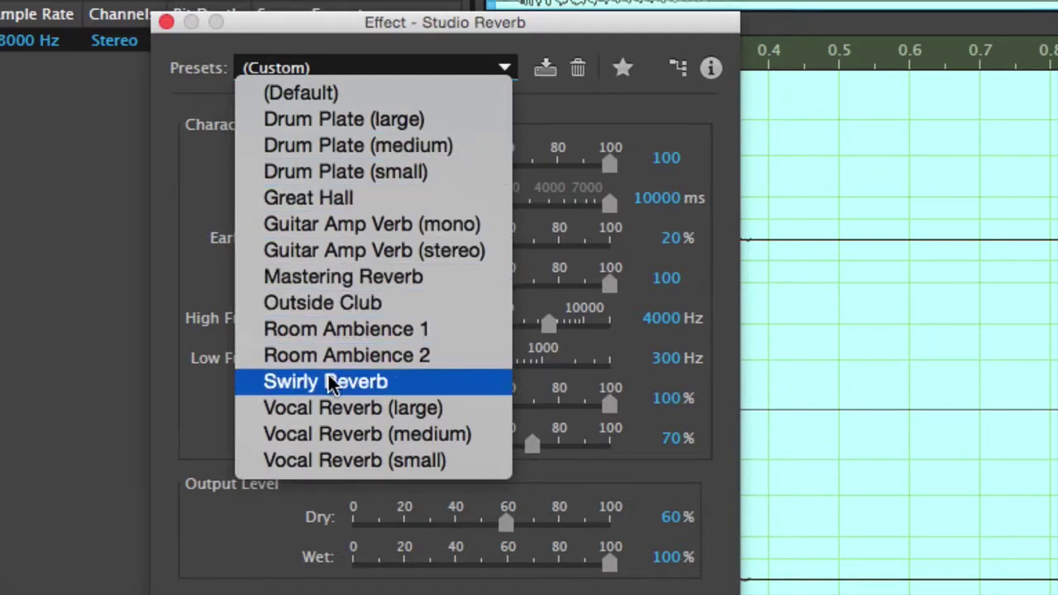
left_click(323, 198)
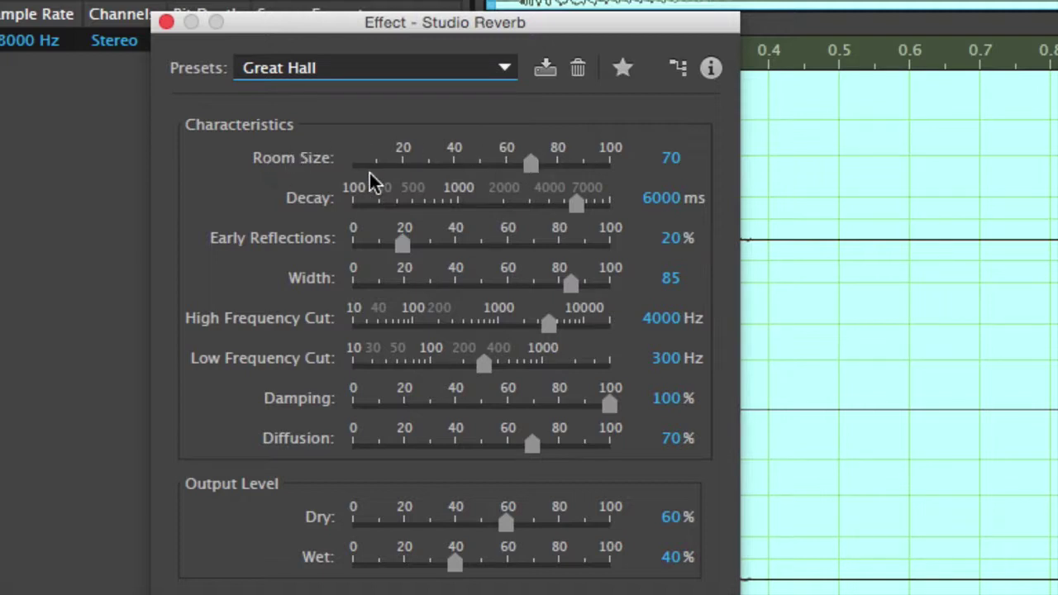
left_click_drag(529, 163, 607, 166)
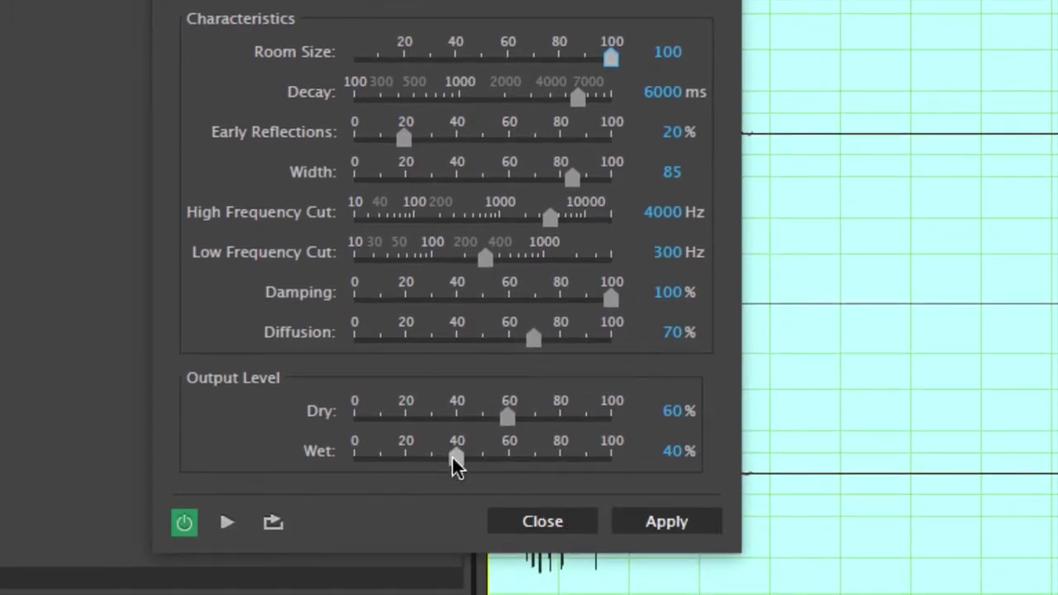
left_click_drag(453, 461, 620, 463)
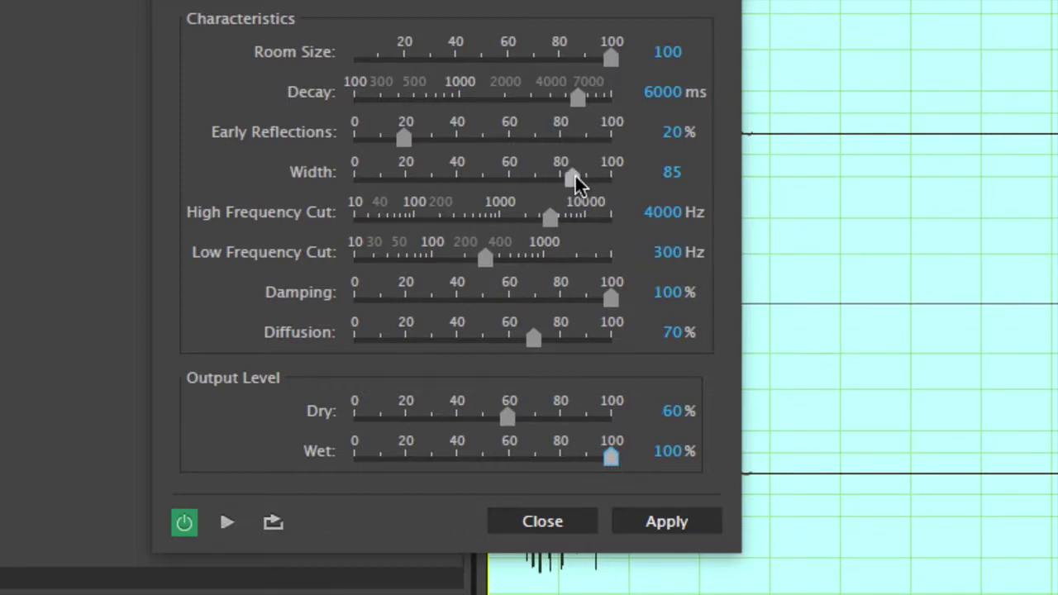
left_click_drag(573, 178, 607, 180)
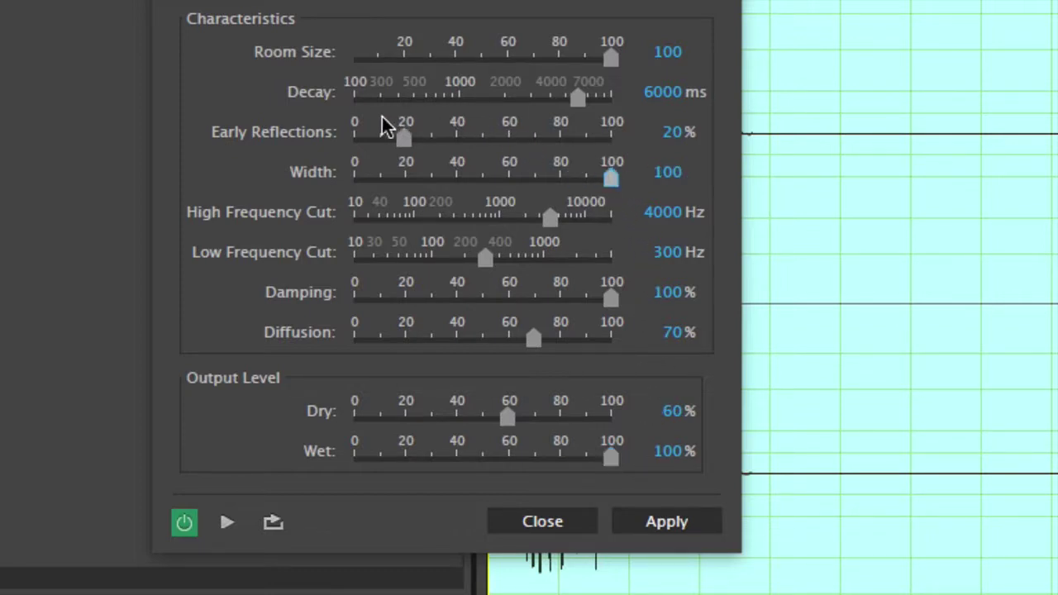
left_click_drag(577, 99, 612, 103)
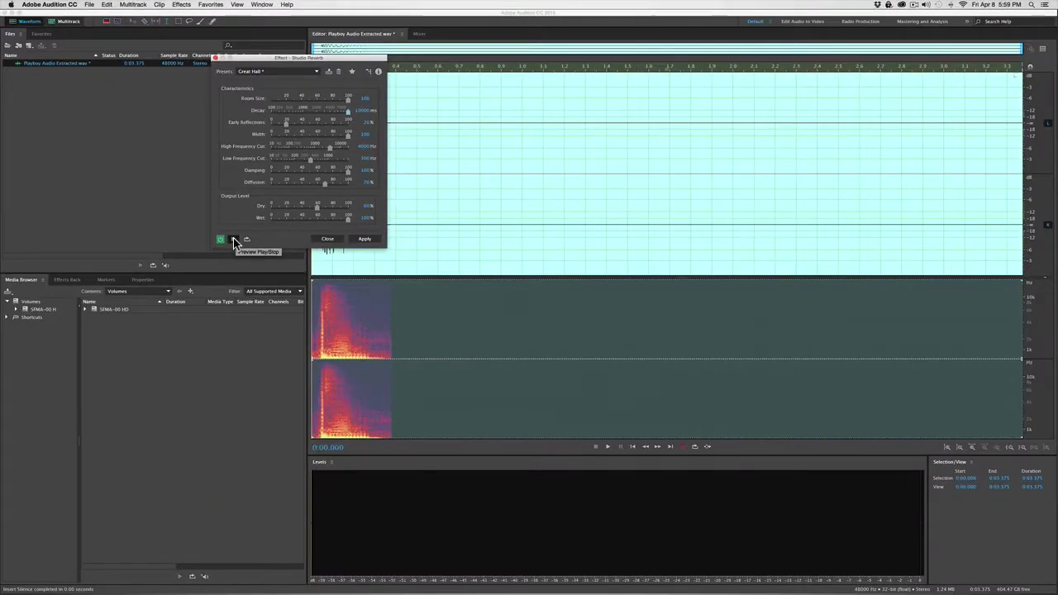
left_click(229, 383)
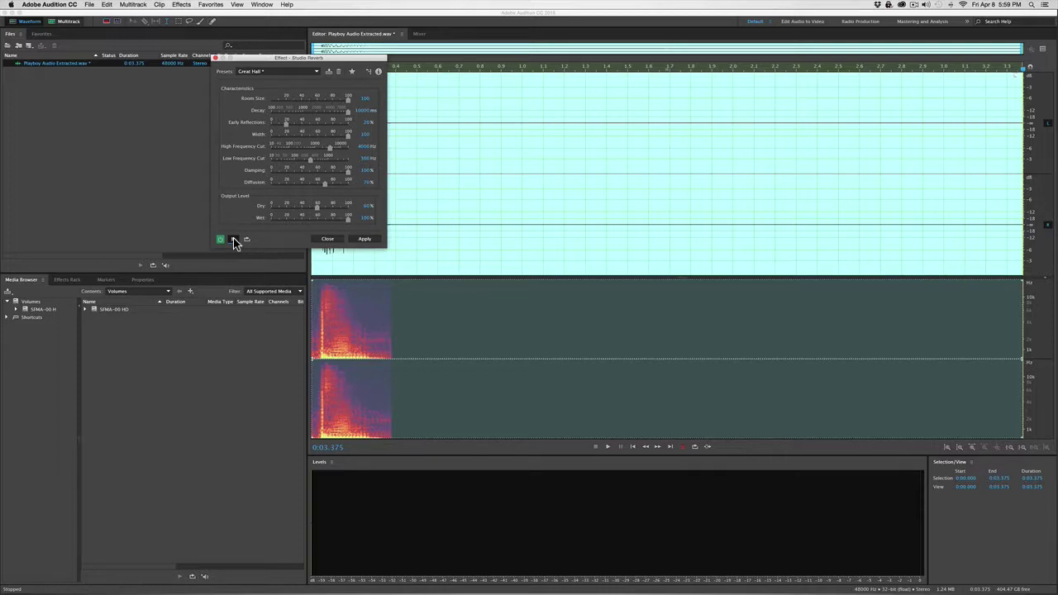
Step: Preview the Studio Reverb twice, then apply it to the whole audio file
left_click(234, 240)
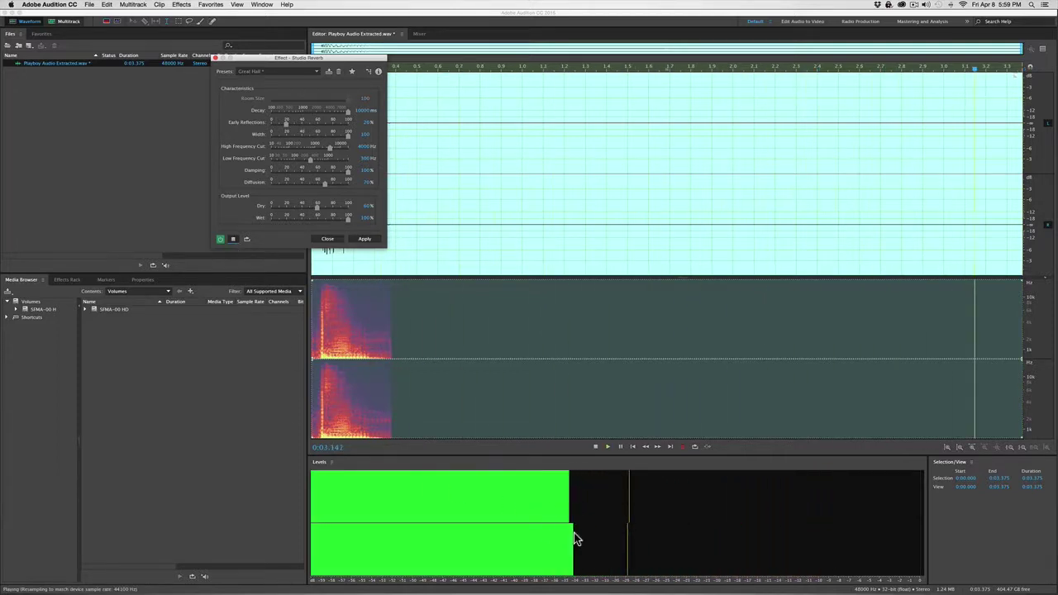
left_click(233, 239)
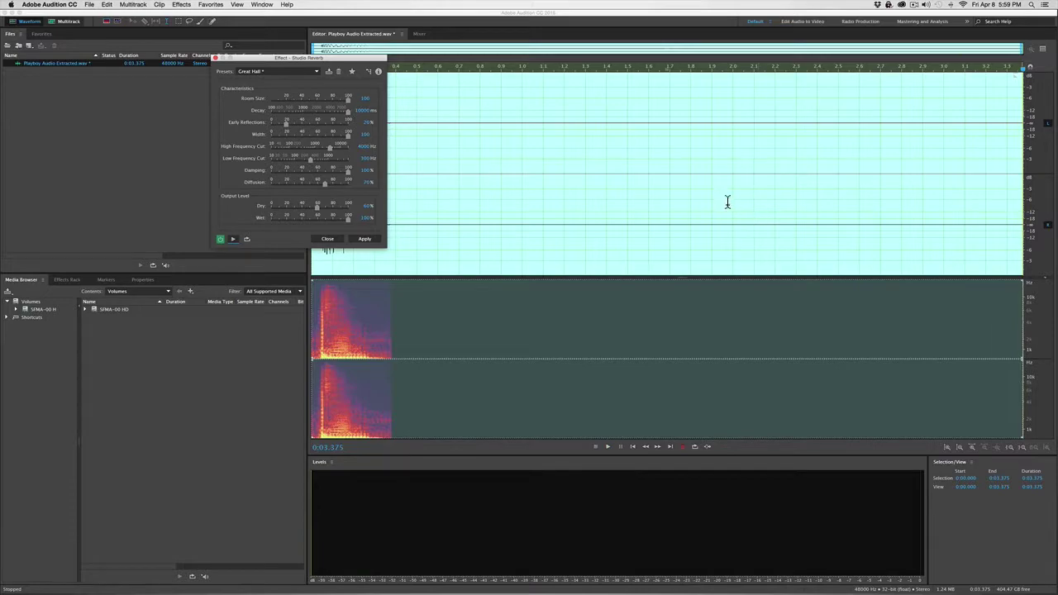
left_click(362, 239)
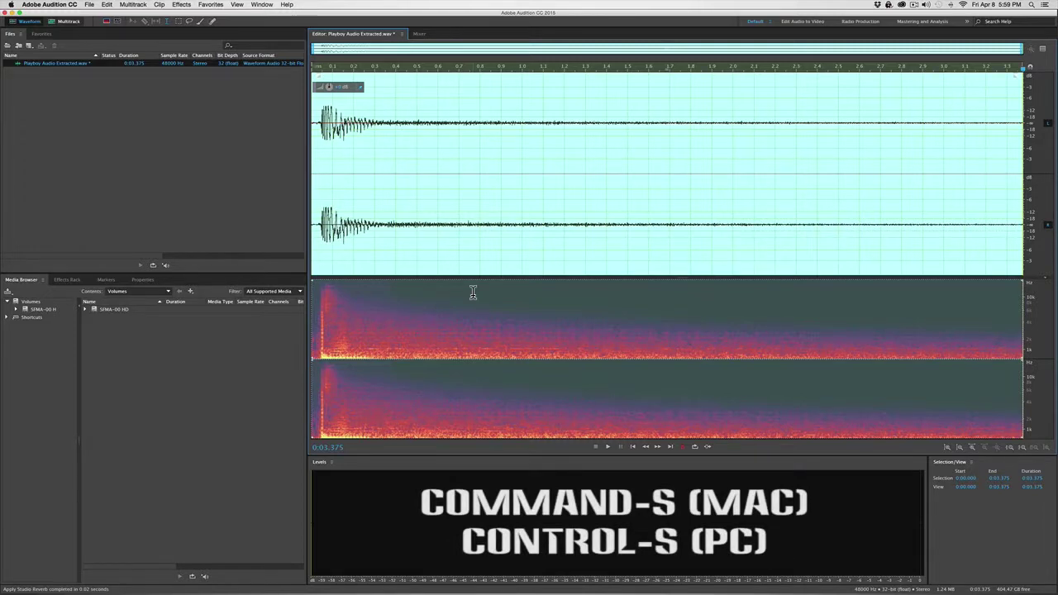
Step: Save the reverb-processed audio file and return to Premiere Pro
key("super+s")
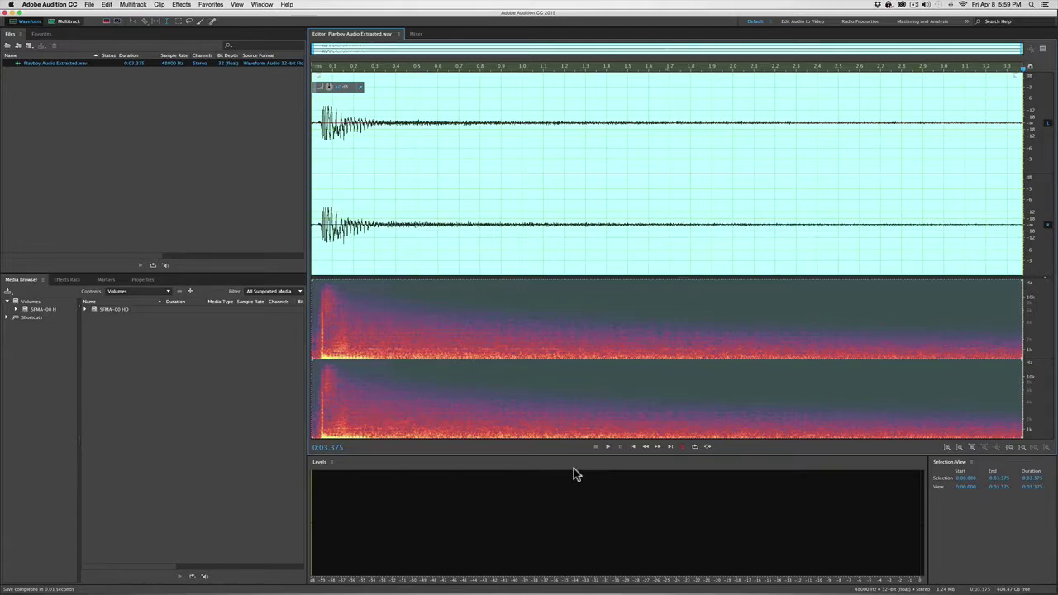
key("super+Tab")
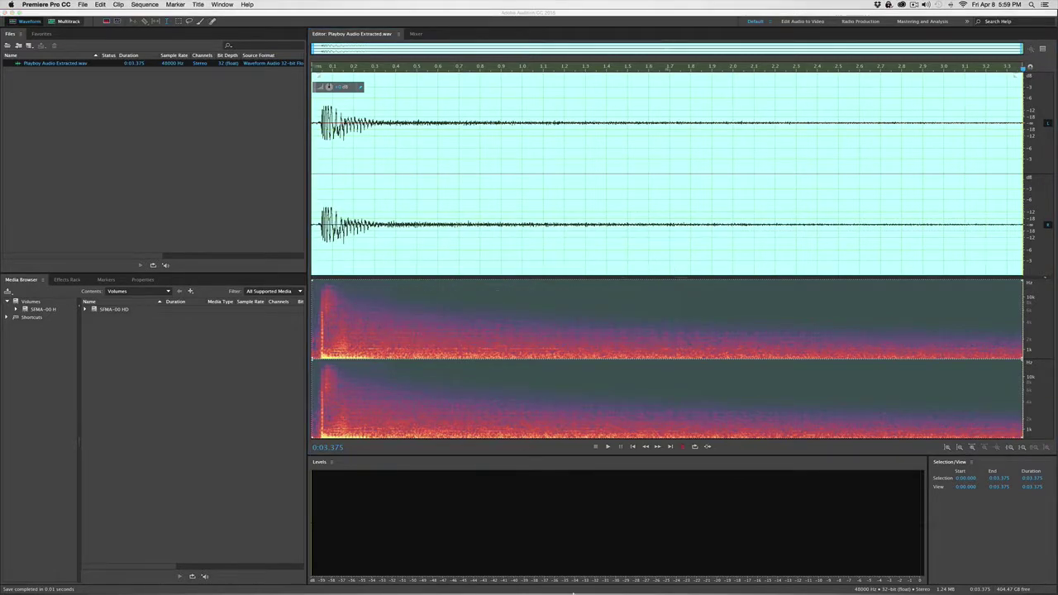
left_click(561, 577)
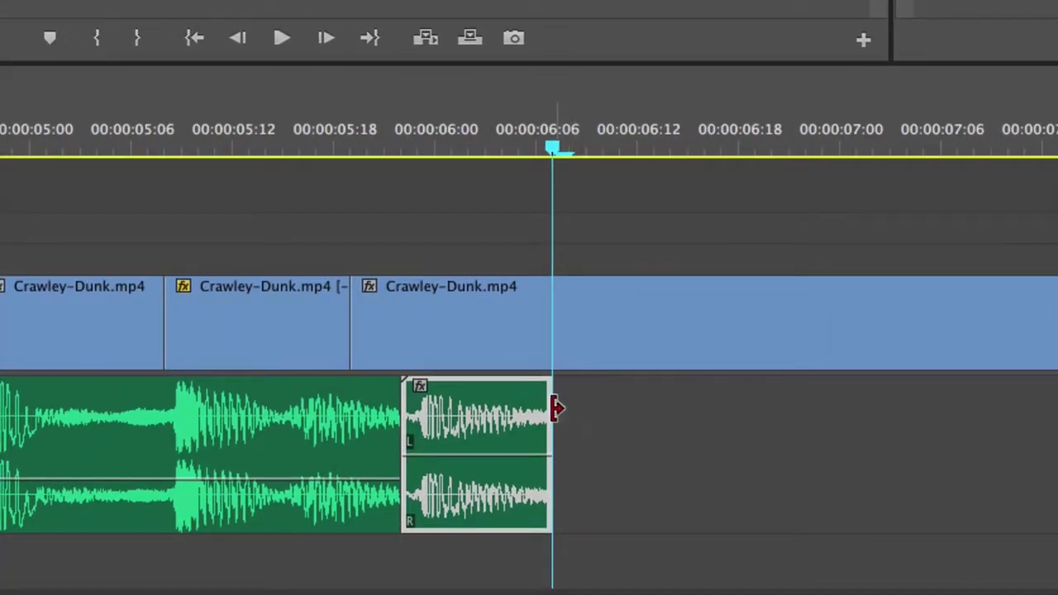
Step: Extend the final audio clip to the video's end and add a Constant Power fade over its last 00:00:01:07
left_click_drag(547, 407, 1002, 427)
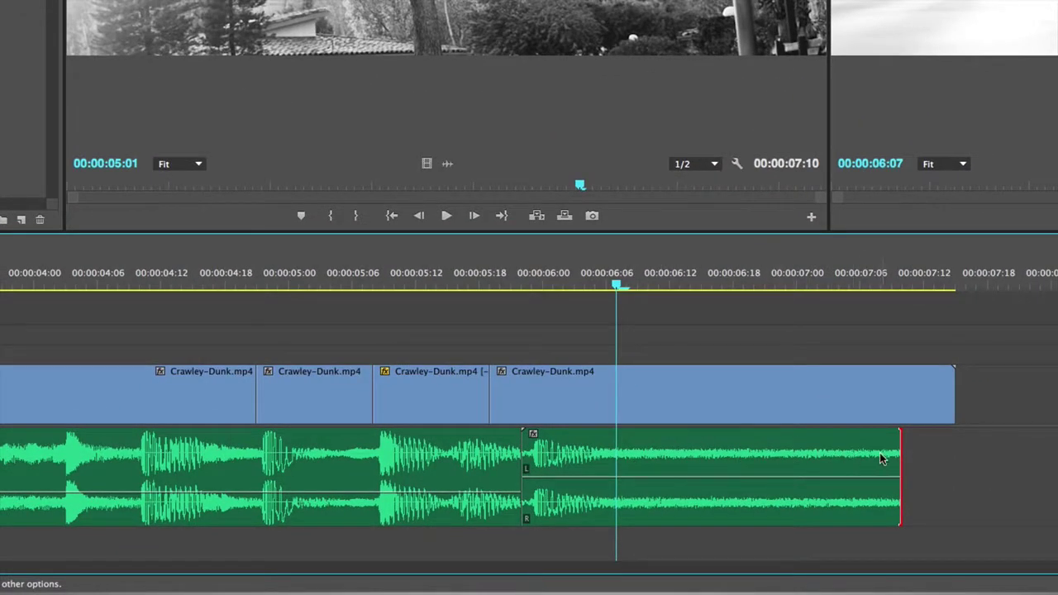
left_click_drag(899, 451, 951, 450)
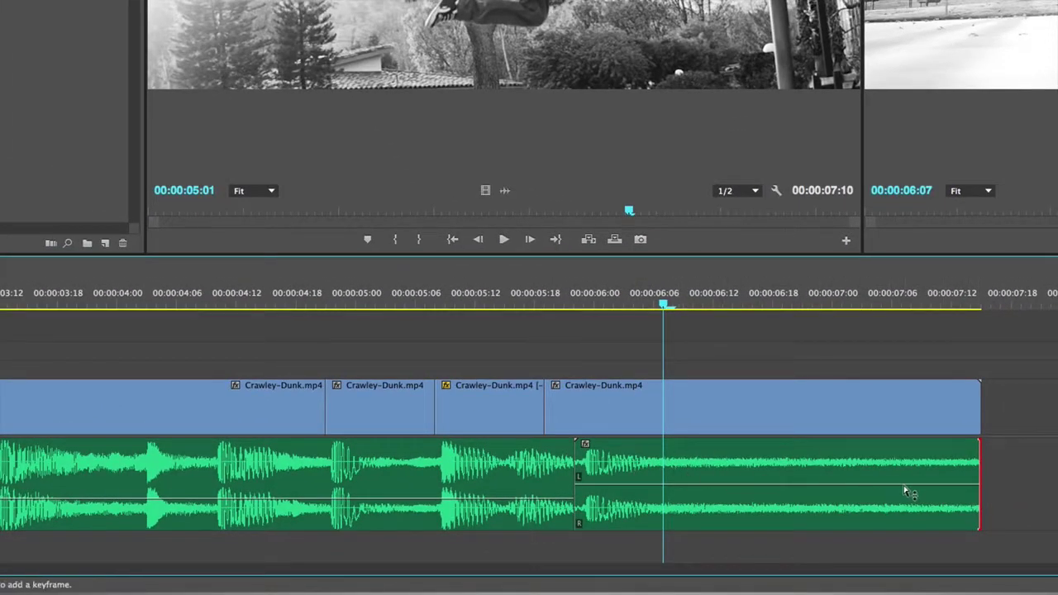
right_click(977, 463)
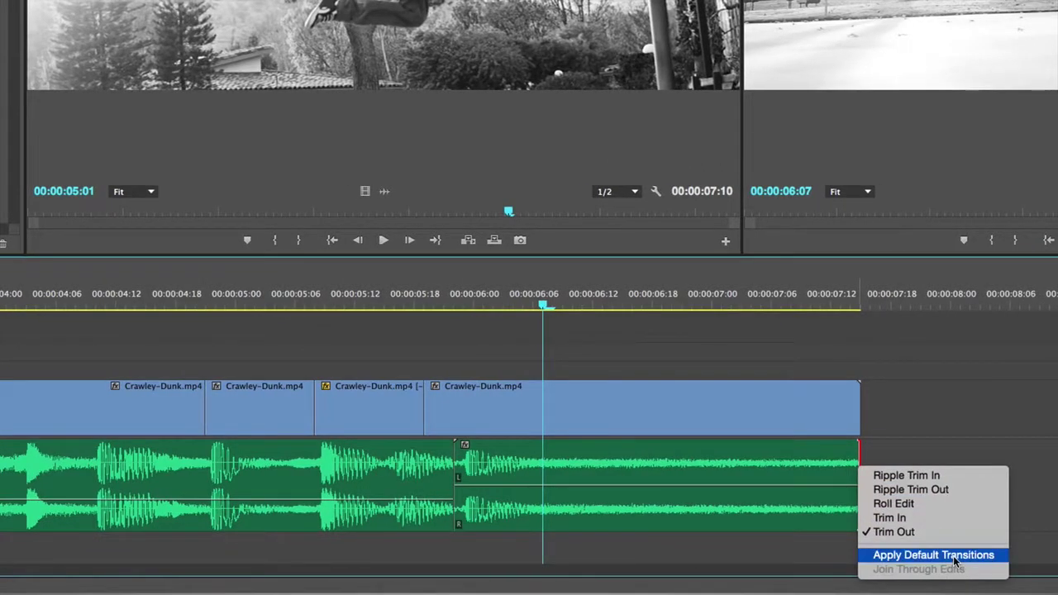
left_click(955, 562)
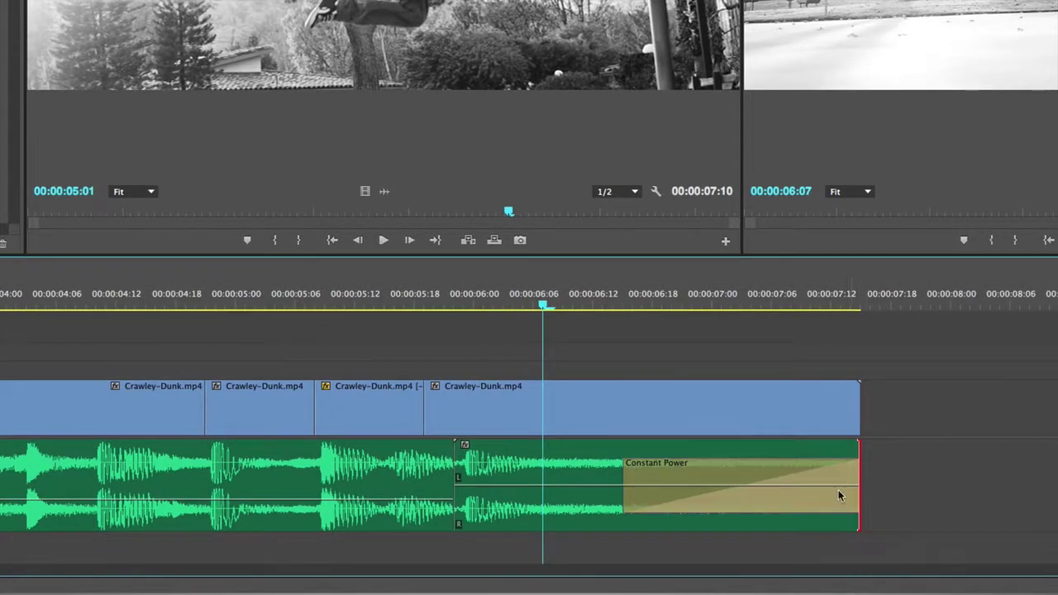
left_click_drag(626, 464, 543, 468)
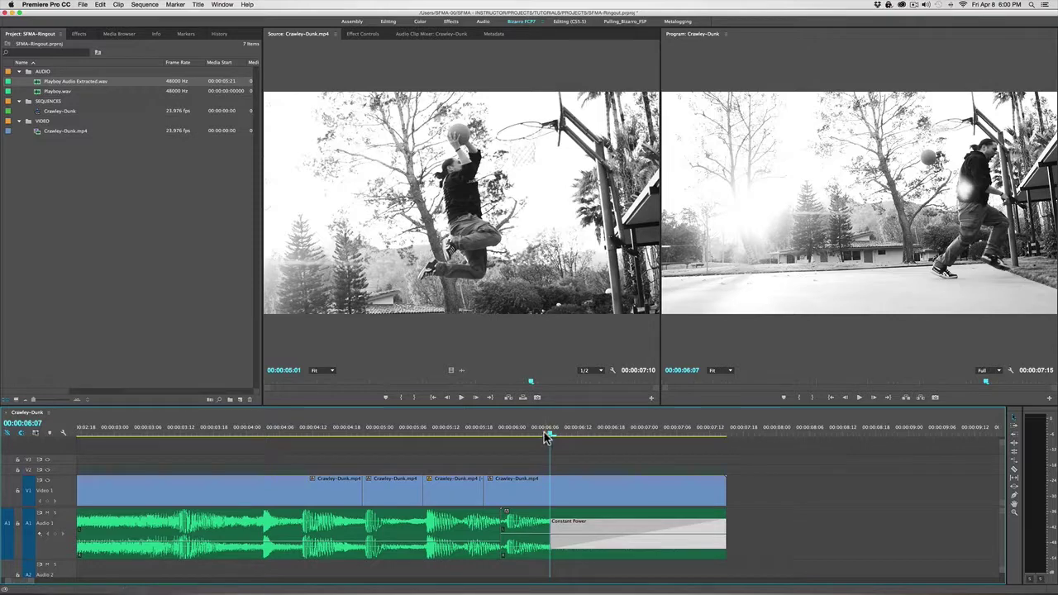
key("Home")
key("ctrl+`")
key("space")
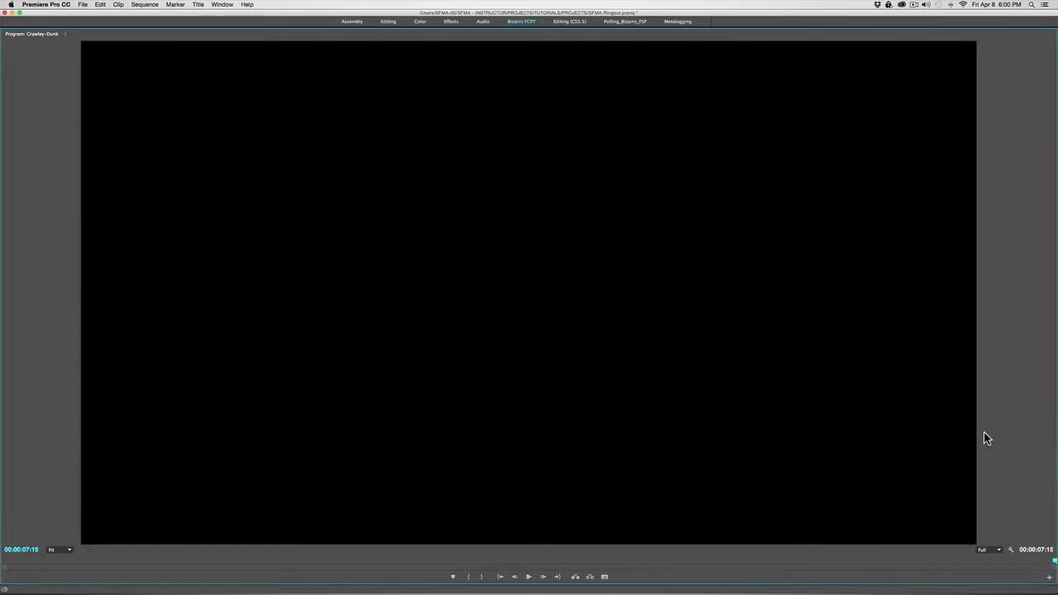
key("grave")
key("equal")
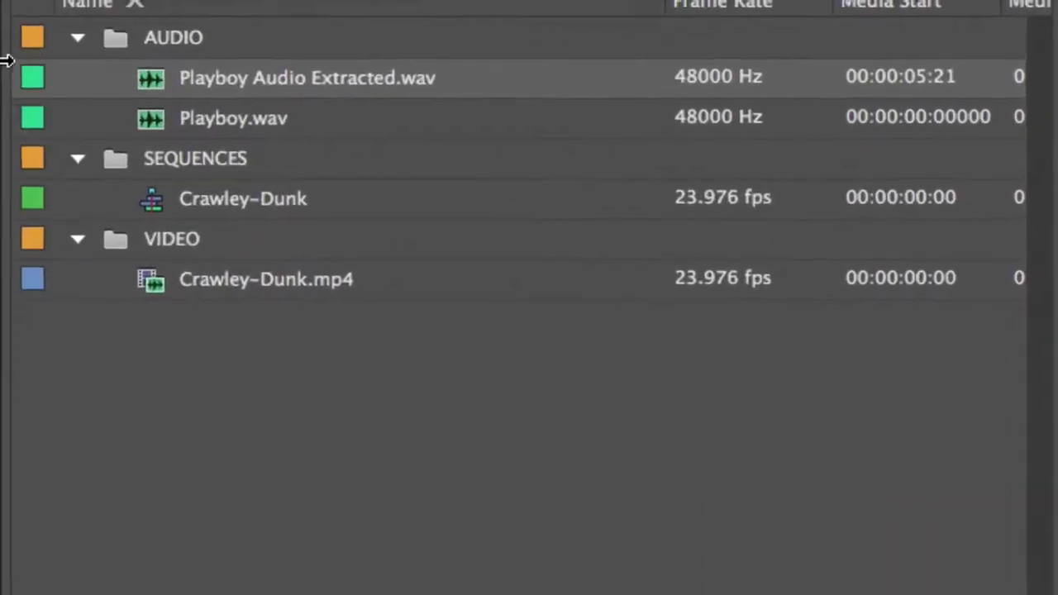
Step: Reveal Playboy Audio Extracted.wav in Finder from the Project panel
left_click(152, 122)
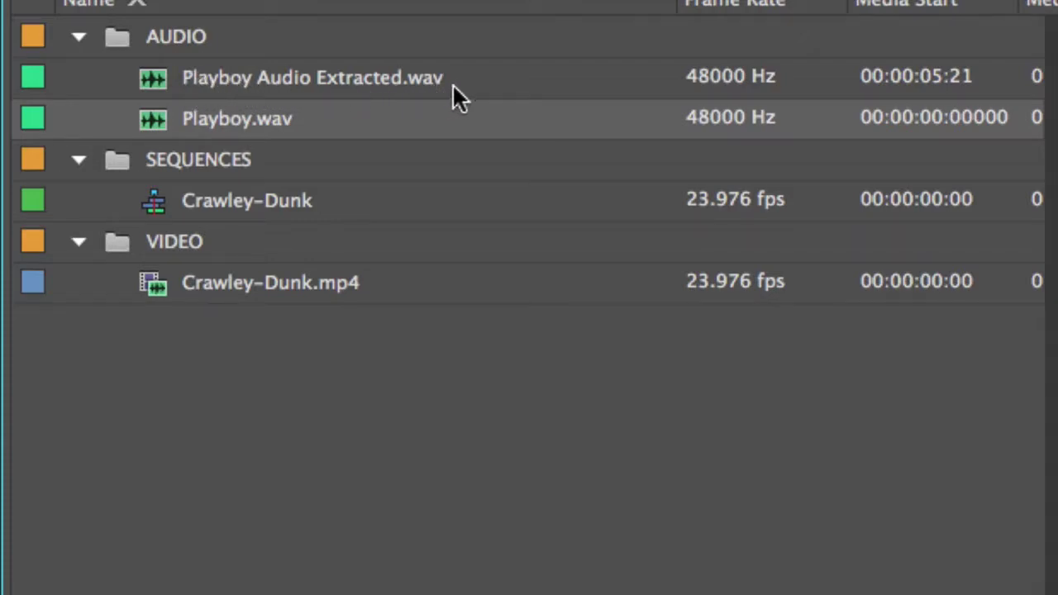
left_click(147, 82)
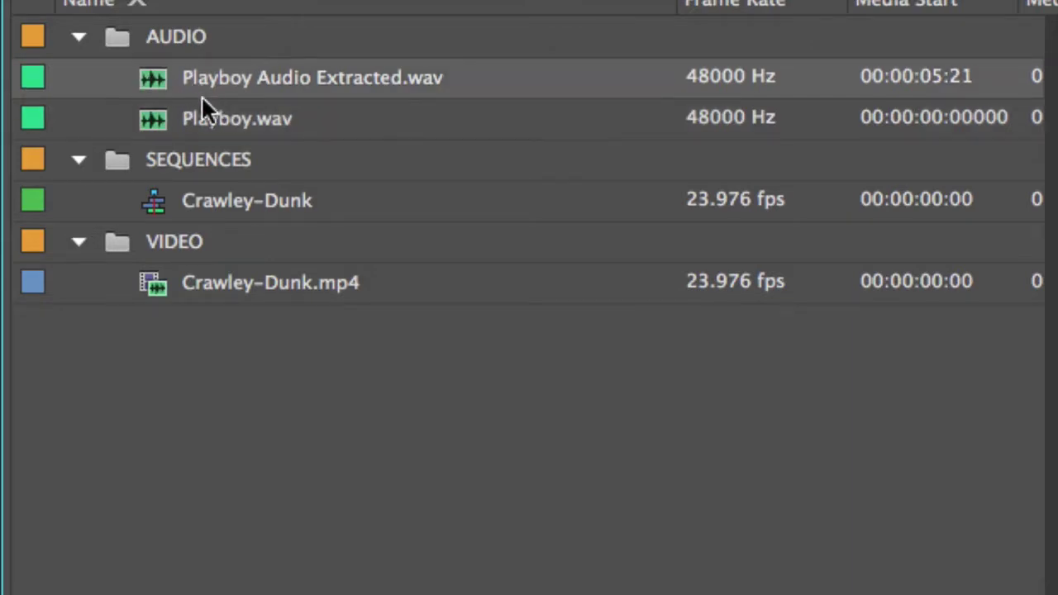
right_click(160, 83)
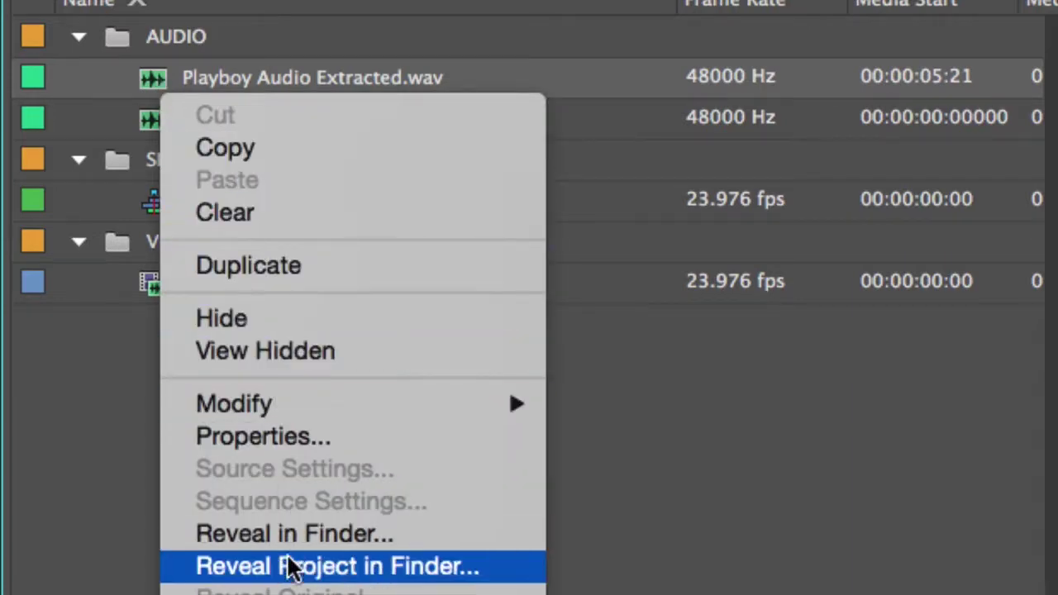
left_click(331, 535)
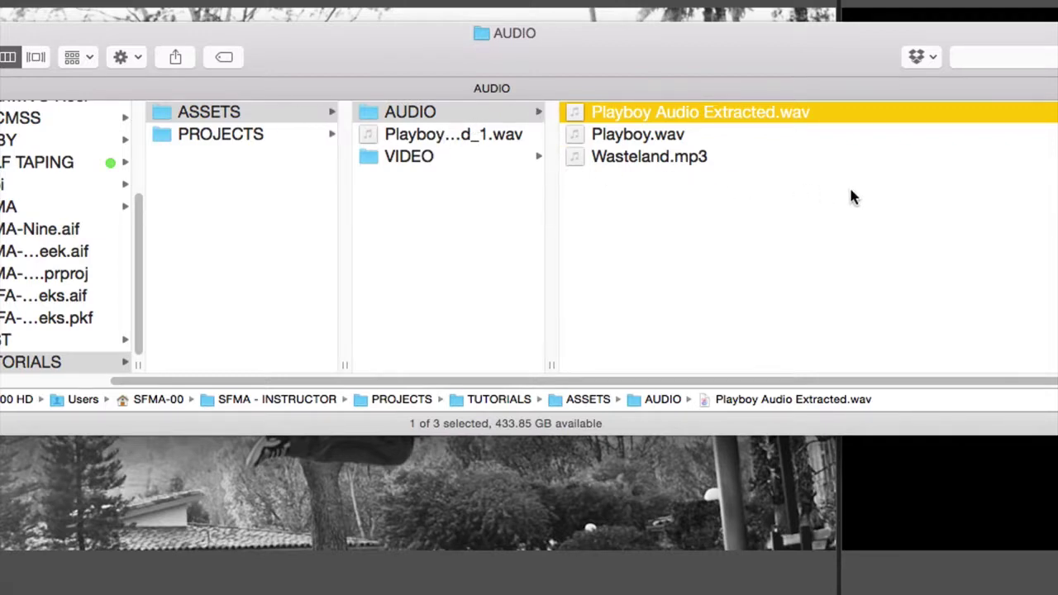
left_click(642, 136)
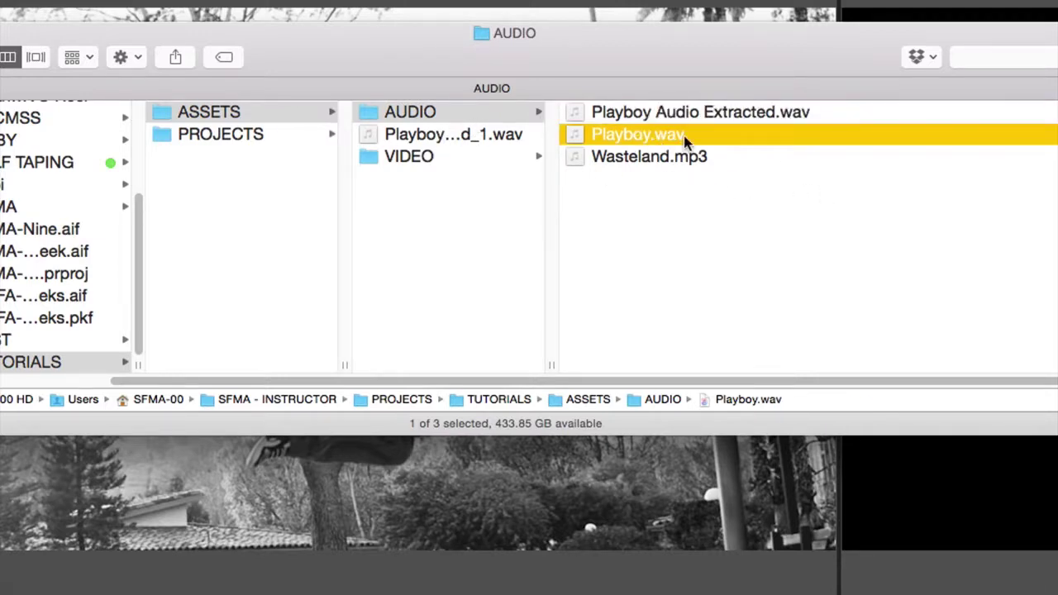
left_click(705, 118)
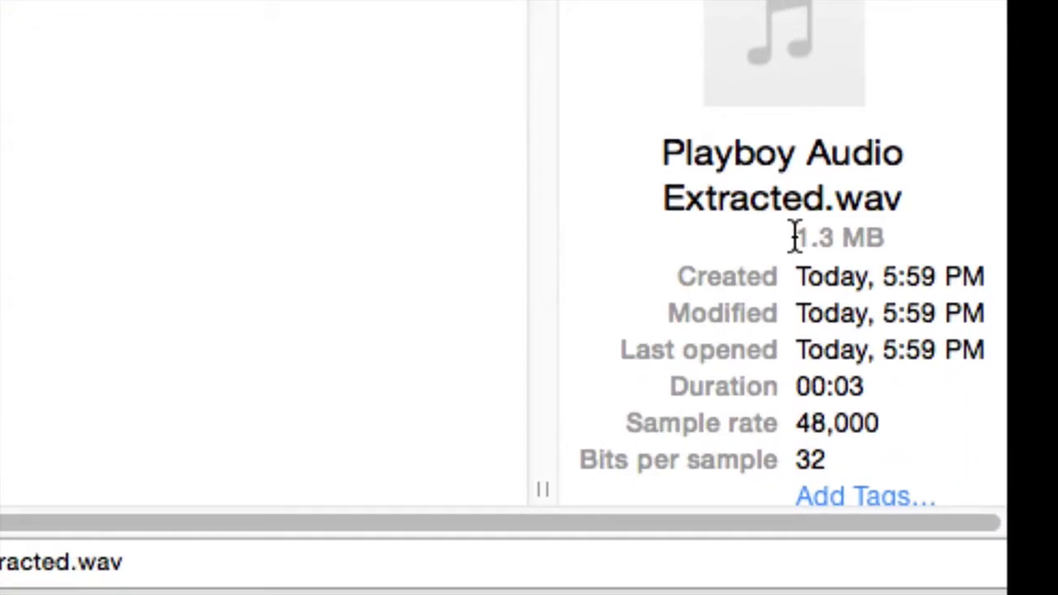
left_click_drag(811, 248, 855, 248)
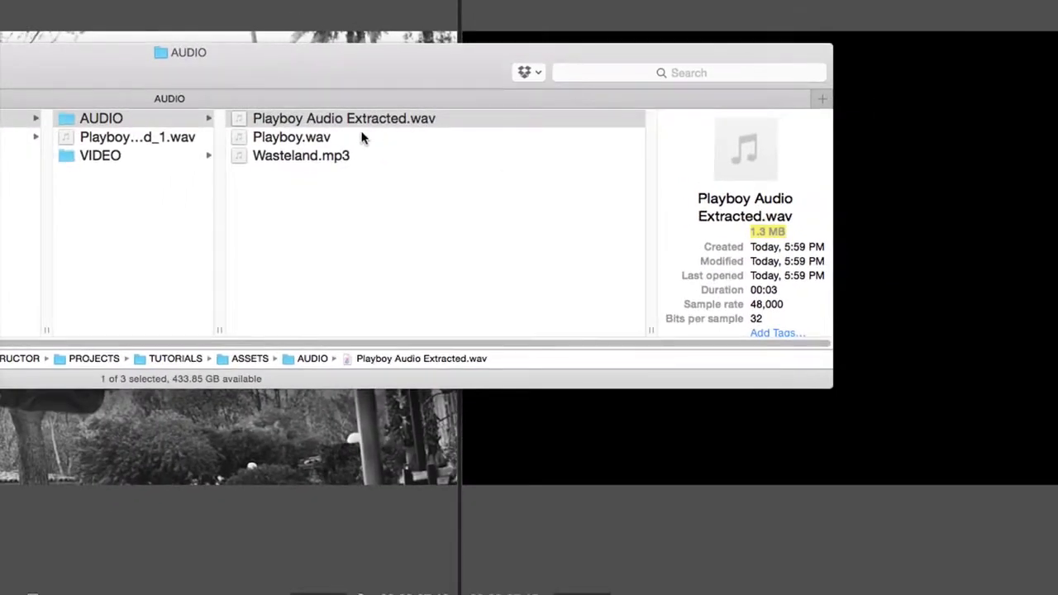
left_click(70, 66)
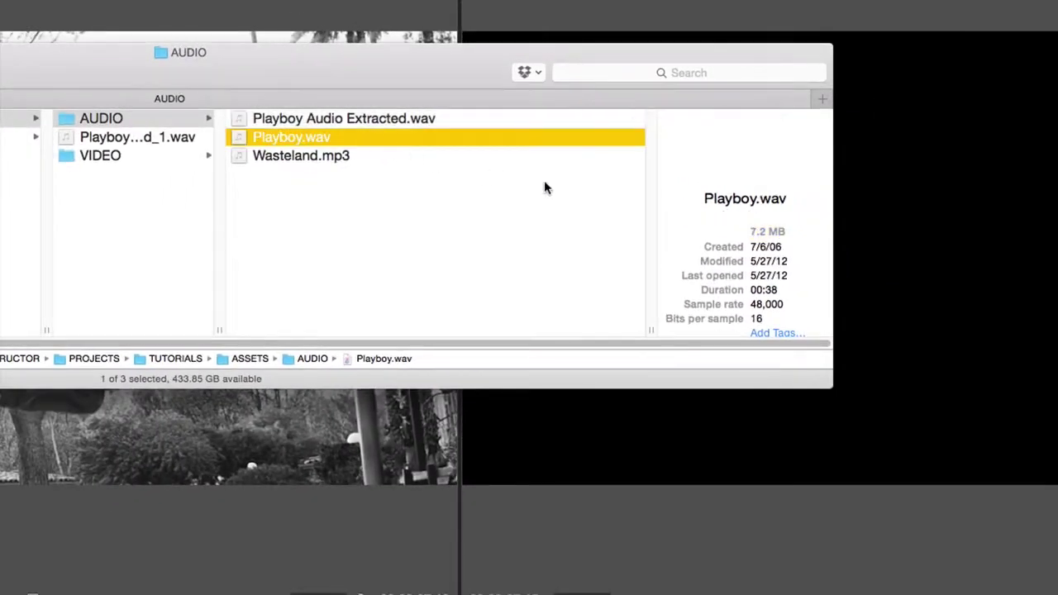
left_click_drag(752, 232, 809, 233)
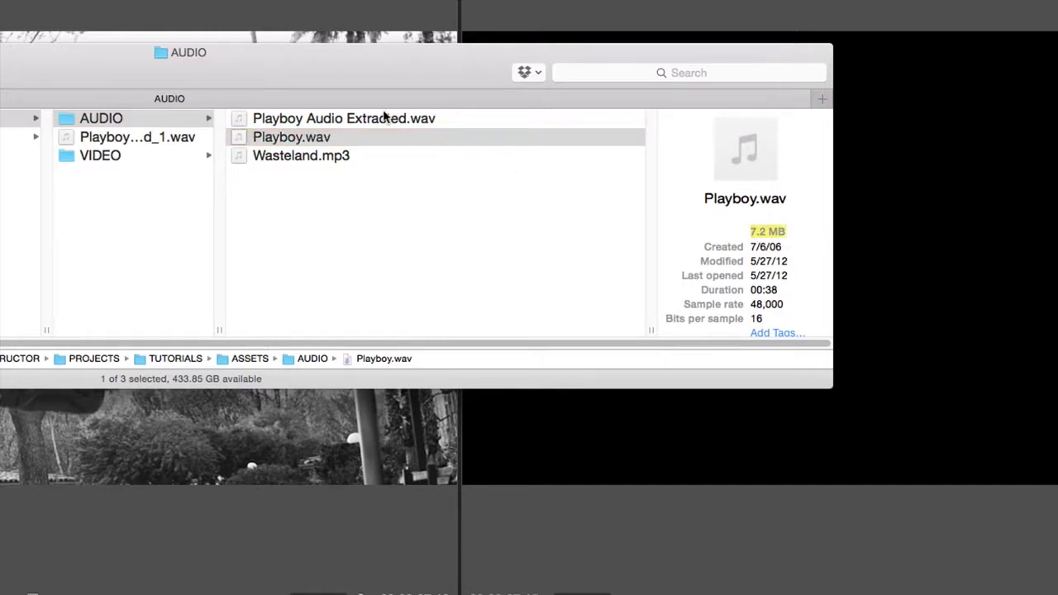
left_click(383, 118)
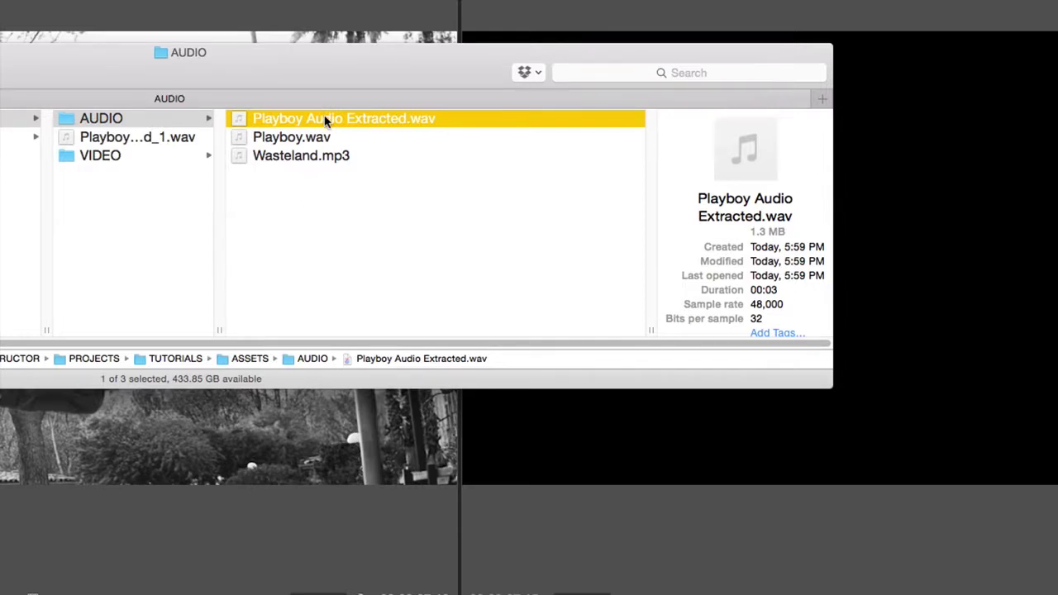
Step: Move Playboy Audio Extracted.wav from AUDIO up into ASSETS, widen the column, and return to Premiere
left_click_drag(327, 122, 124, 212)
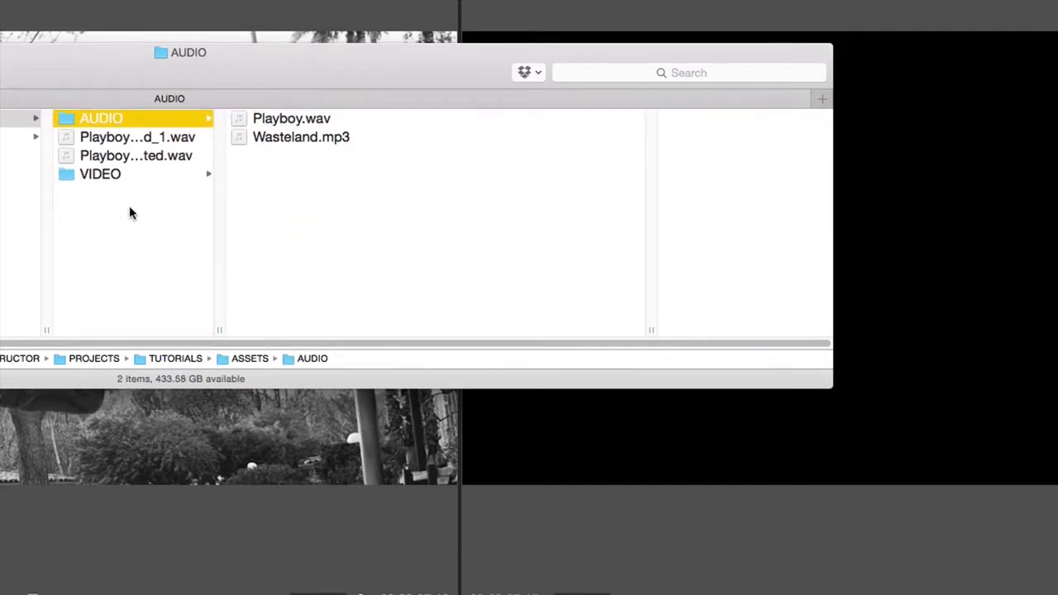
left_click_drag(220, 331, 403, 300)
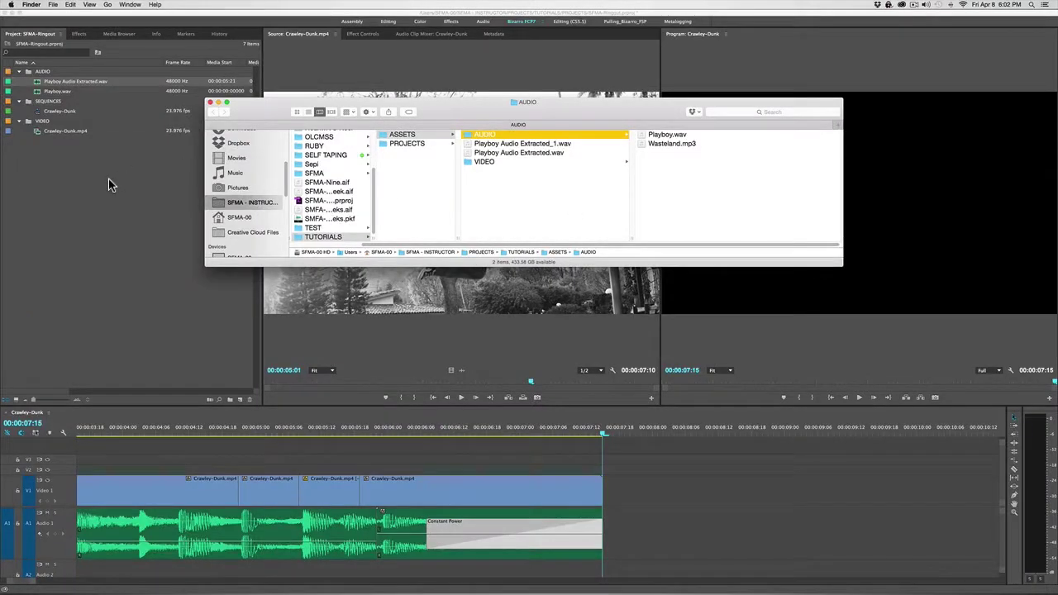
left_click(109, 179)
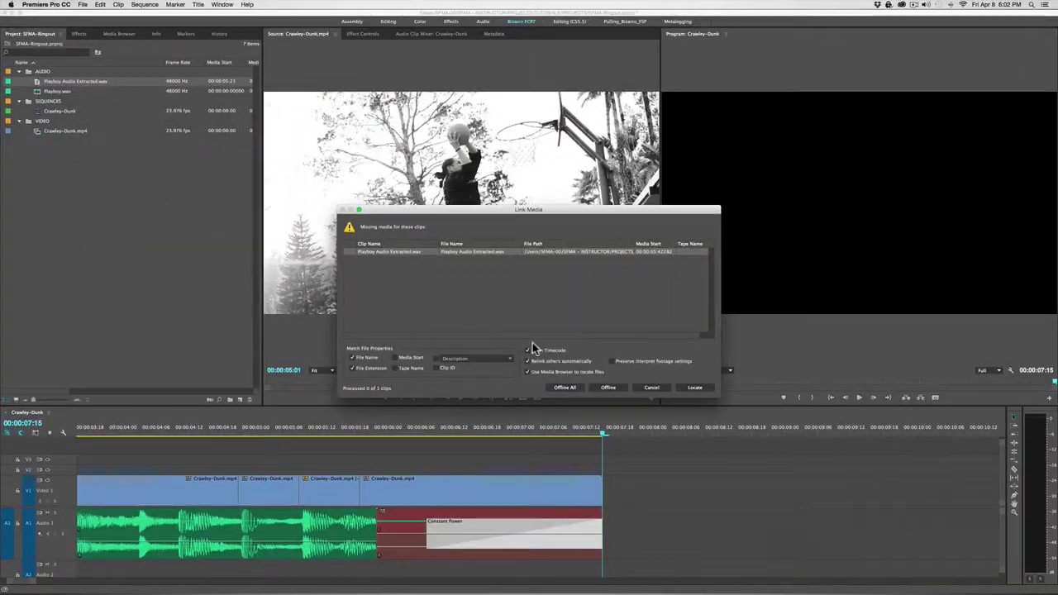
Step: Relink the missing audio to Playboy Audio Extracted.wav in SFMA - INSTRUCTOR > TUTORIALS > ASSETS
left_click_drag(494, 214, 419, 153)
left_click(617, 327)
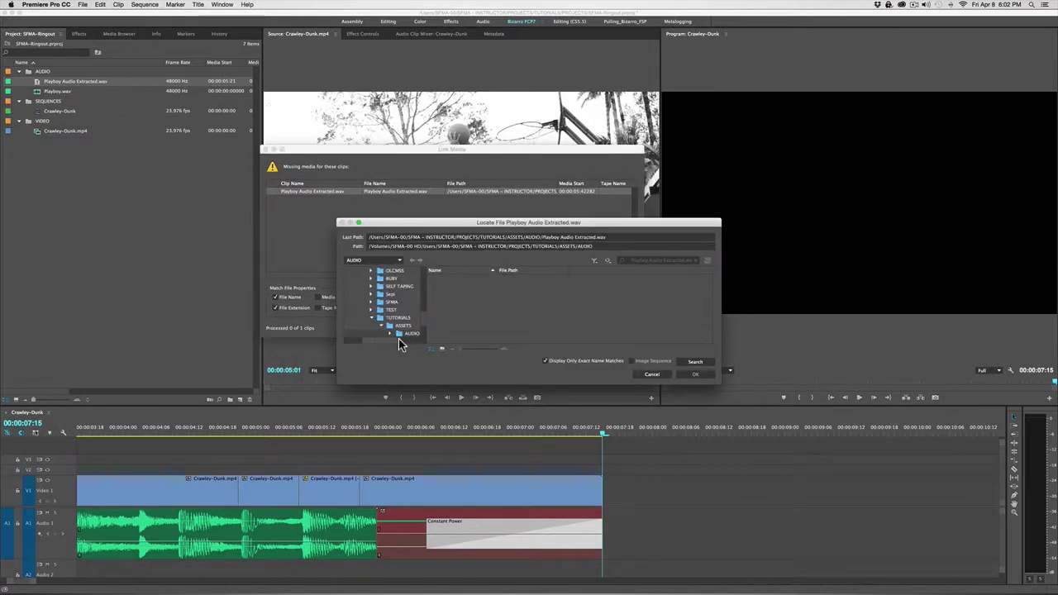
scroll(402, 333, "up", 5)
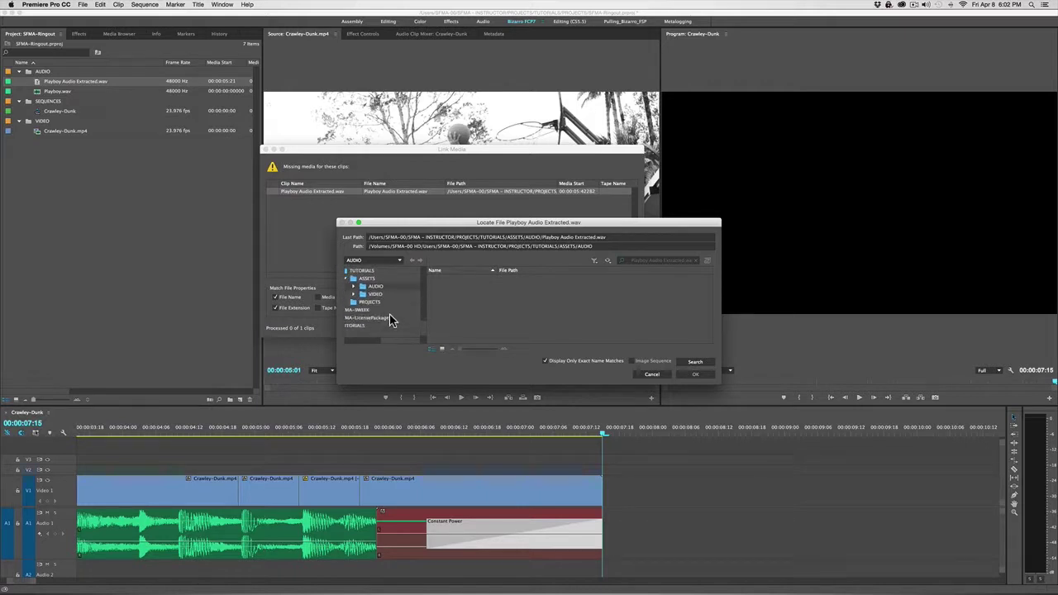
left_click(389, 311)
scroll(463, 314, "down", 3)
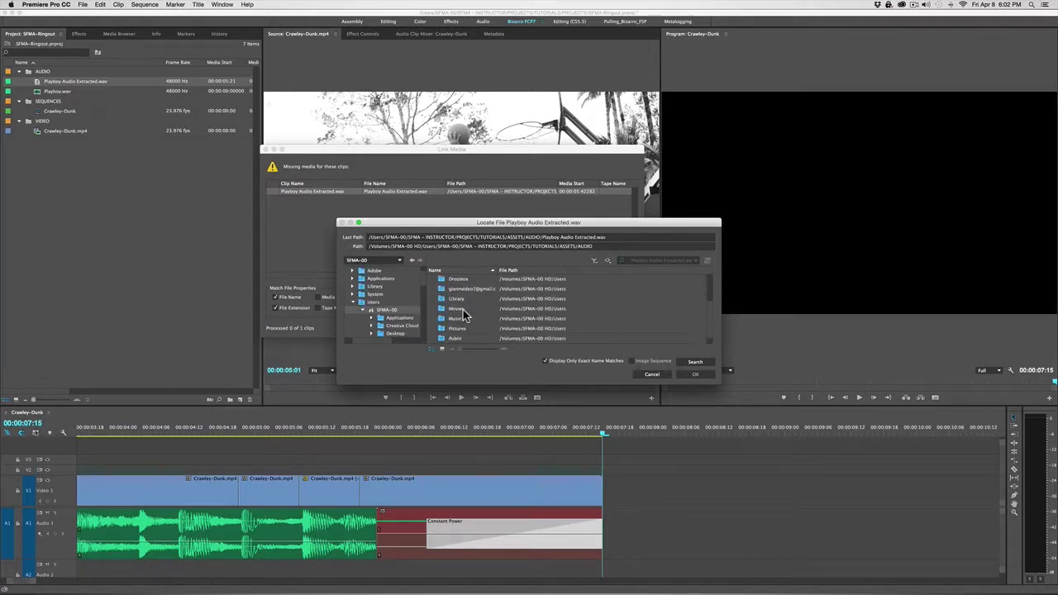
double_click(471, 340)
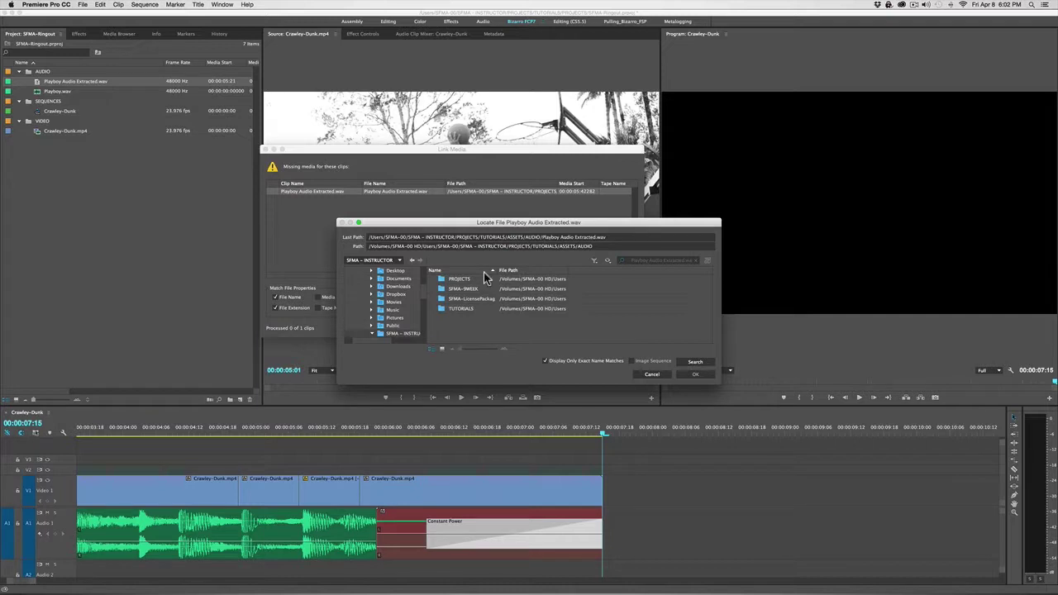
double_click(467, 281)
double_click(484, 281)
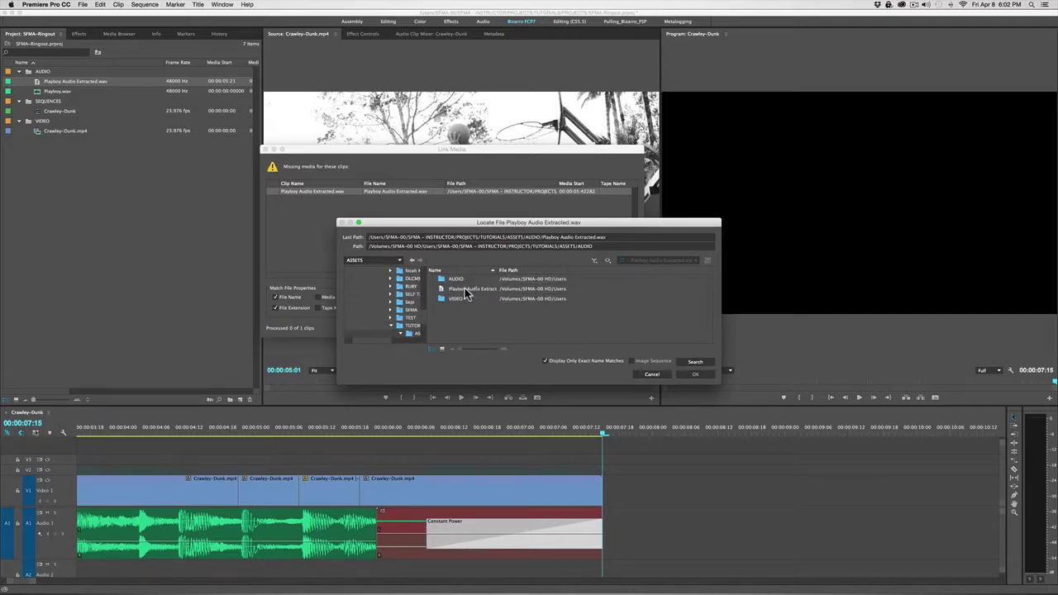
left_click(468, 290)
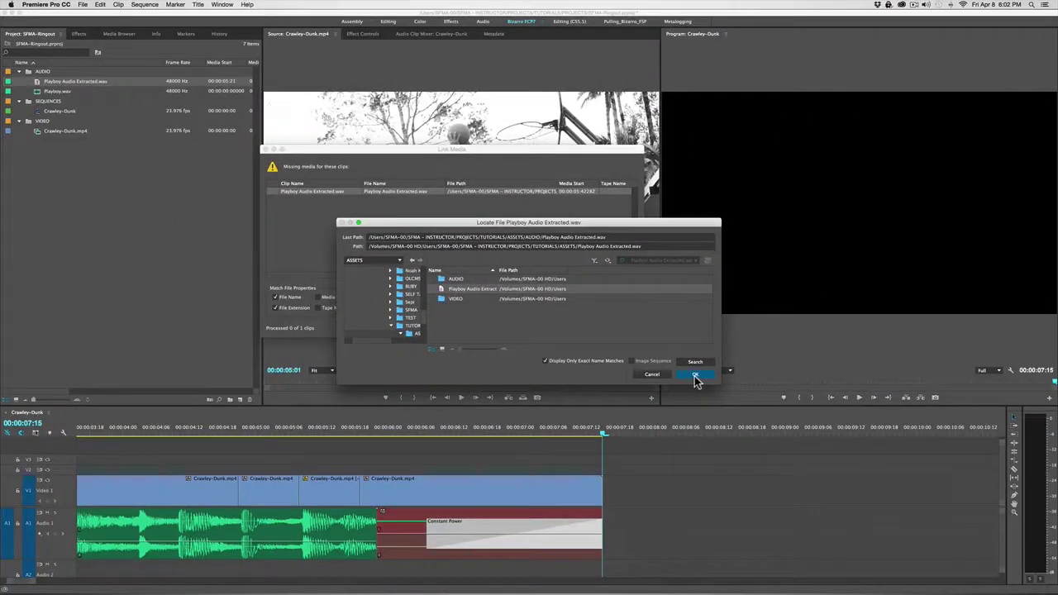
left_click(694, 376)
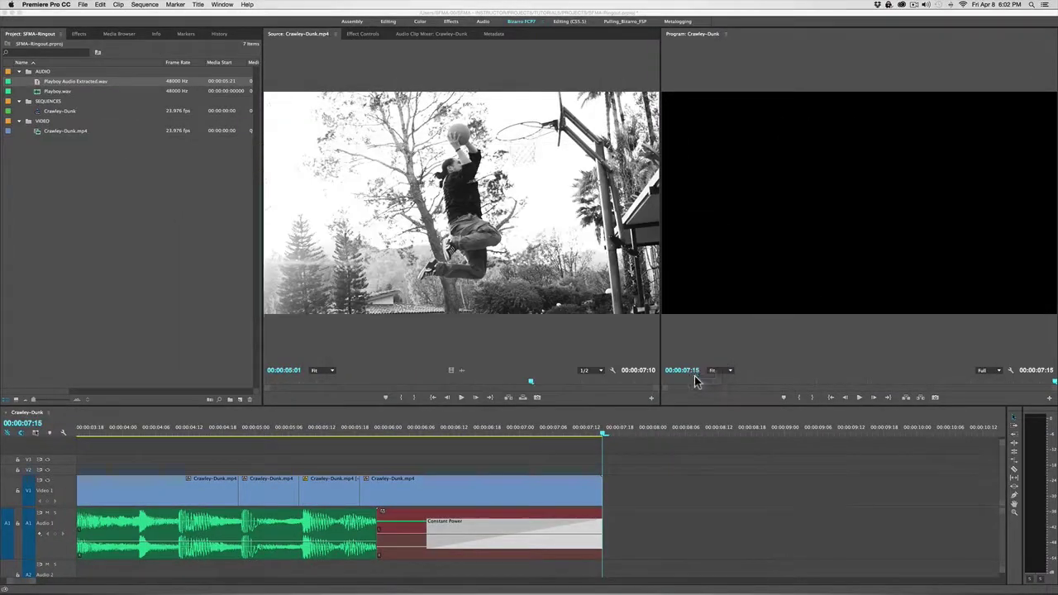